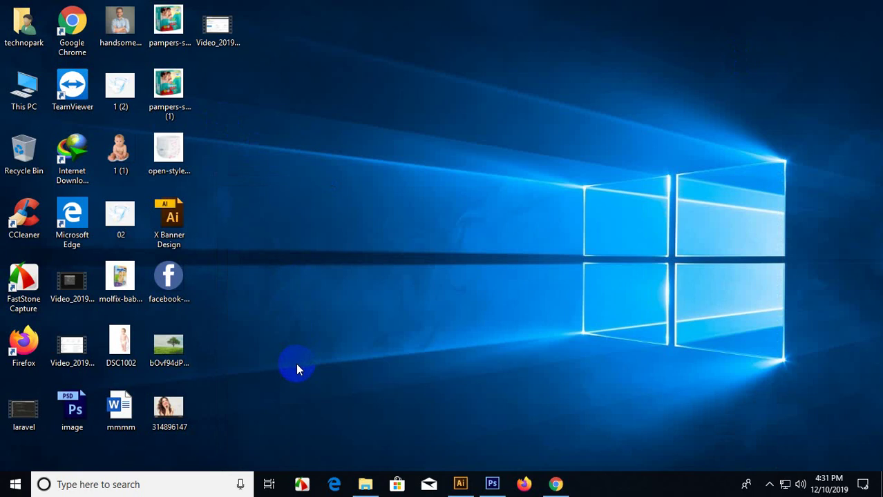
Preview the desktop photo 314896147 in the image viewer and minimise the viewer.
{"action": "double_click", "coordinate": [168, 410]}
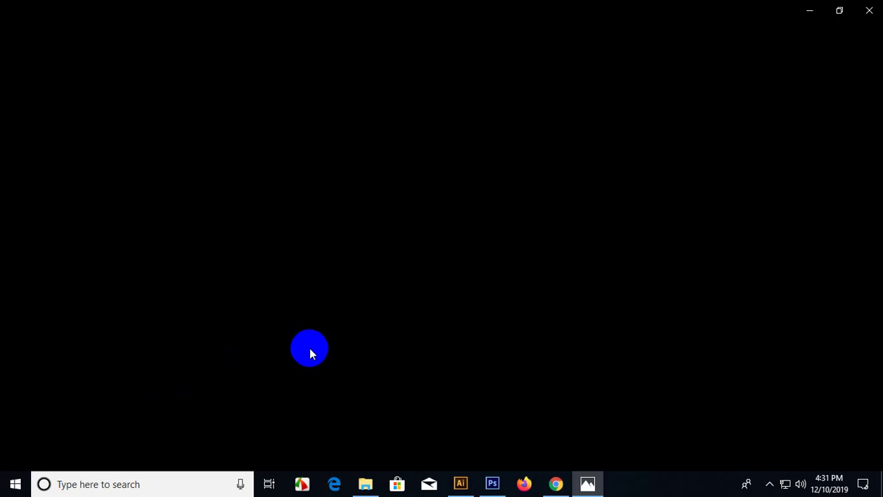
{"action": "left_click", "coordinate": [809, 11]}
{"action": "left_click_drag", "start_coordinate": [229, 406], "coordinate": [524, 45]}
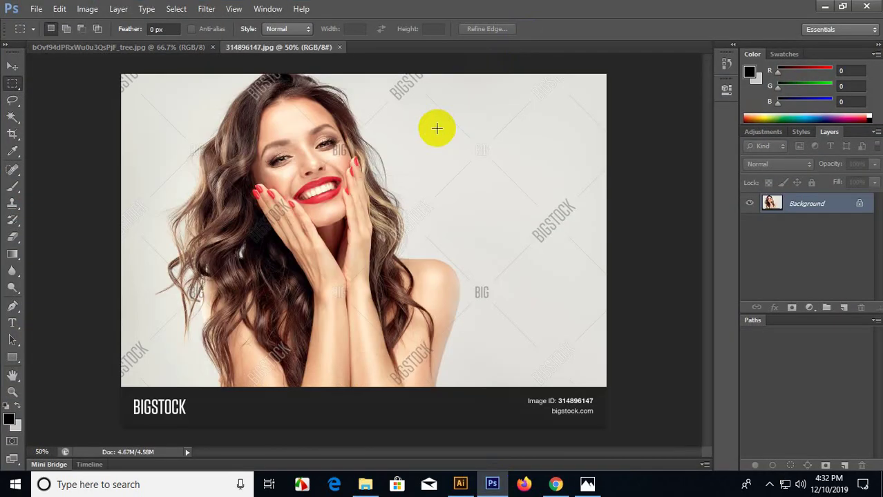
Activate the Move tool in Photoshop and switch from the portrait to the tree image document.
{"action": "left_click", "coordinate": [13, 67]}
{"action": "left_click", "coordinate": [206, 246]}
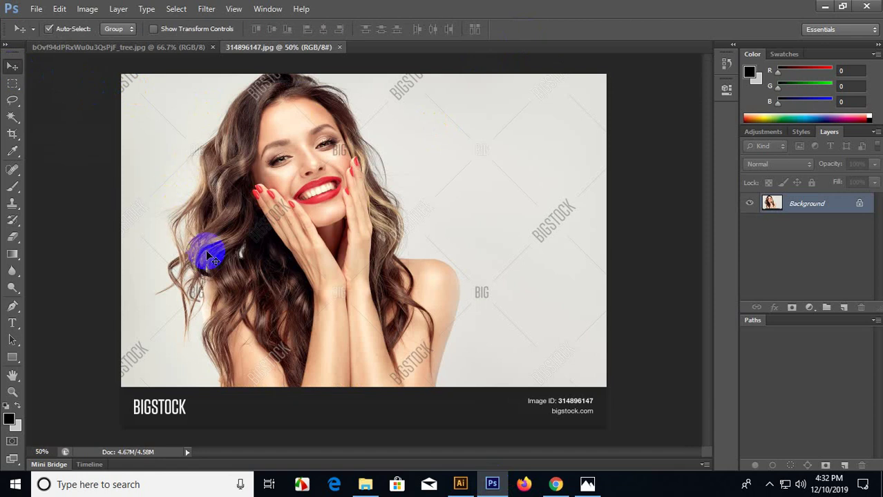
{"action": "left_click", "coordinate": [135, 47]}
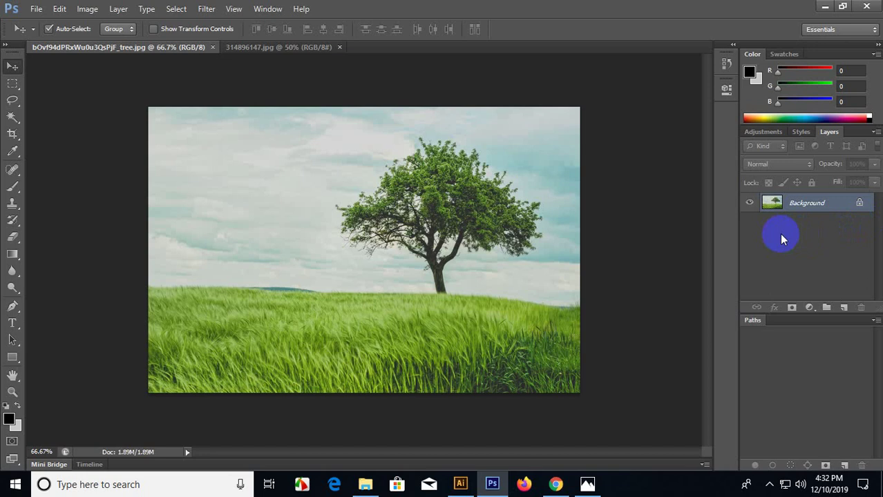
Show the Channels panel and detach both the Channels and Layers panels as floating panels beside the image.
{"action": "left_click", "coordinate": [267, 8]}
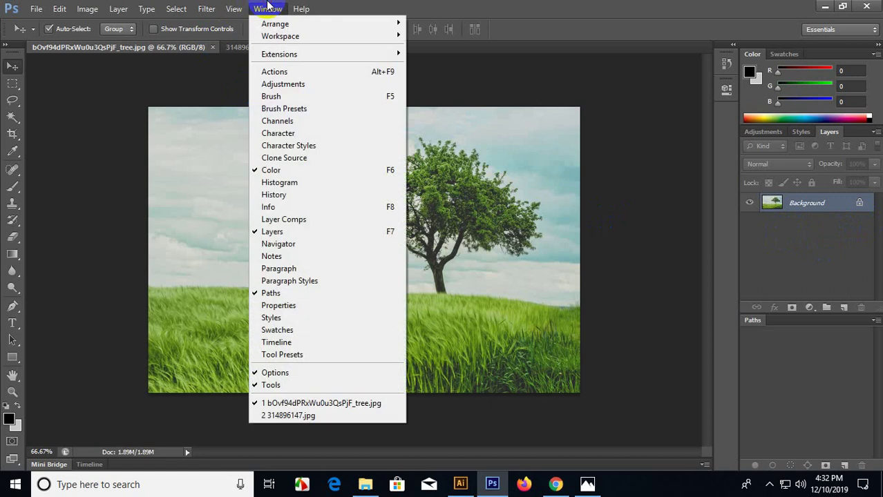
{"action": "left_click", "coordinate": [305, 121]}
{"action": "left_click", "coordinate": [753, 263]}
{"action": "left_click_drag", "start_coordinate": [760, 254], "coordinate": [677, 48]}
{"action": "left_click_drag", "start_coordinate": [835, 133], "coordinate": [613, 209]}
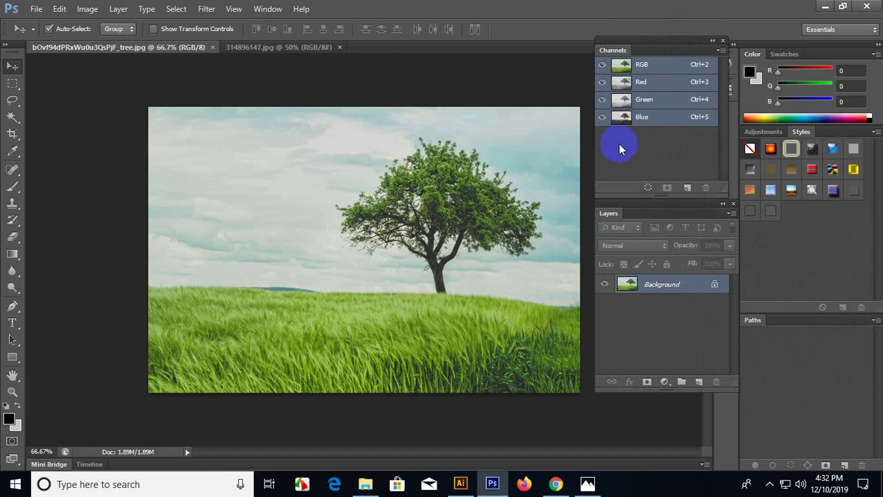
Rearrange the floating panels so that Layers sits directly above Channels.
{"action": "left_click_drag", "start_coordinate": [658, 52], "coordinate": [637, 332]}
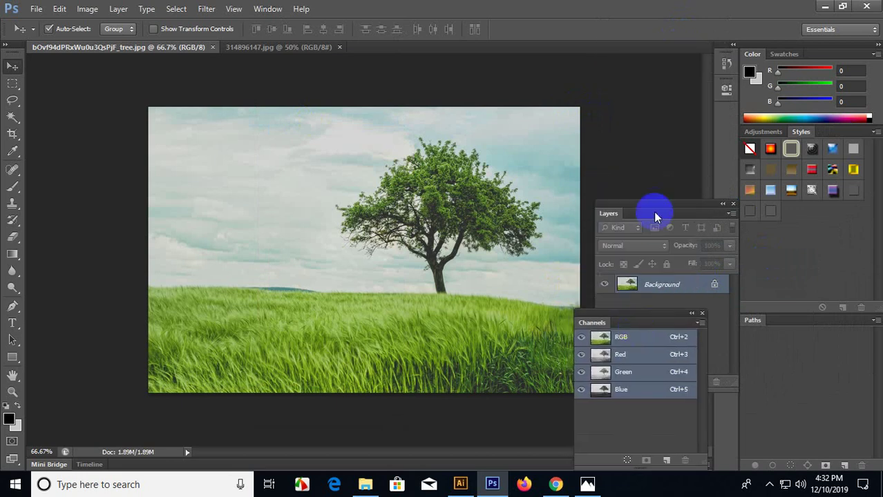
{"action": "left_click", "coordinate": [654, 207]}
{"action": "left_click_drag", "start_coordinate": [653, 219], "coordinate": [645, 72]}
{"action": "left_click_drag", "start_coordinate": [653, 312], "coordinate": [670, 261]}
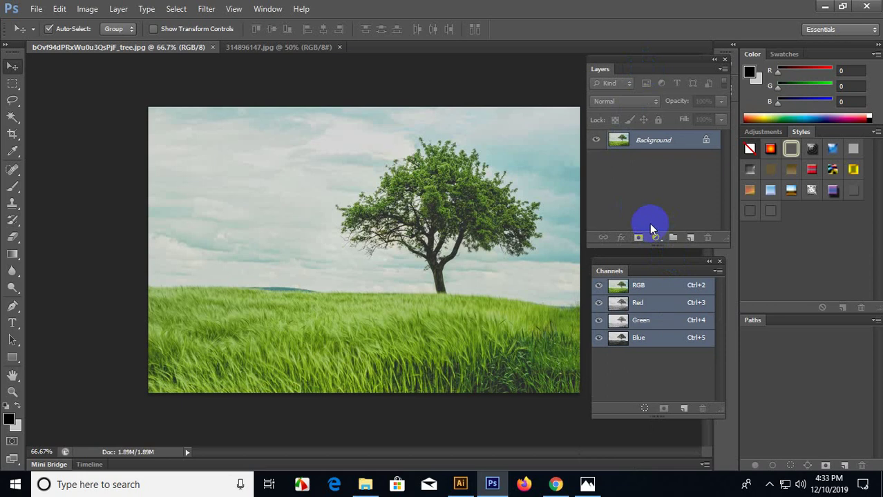
Convert the locked Background of the tree image into a regular layer named Layer 0.
{"action": "double_click", "coordinate": [700, 141]}
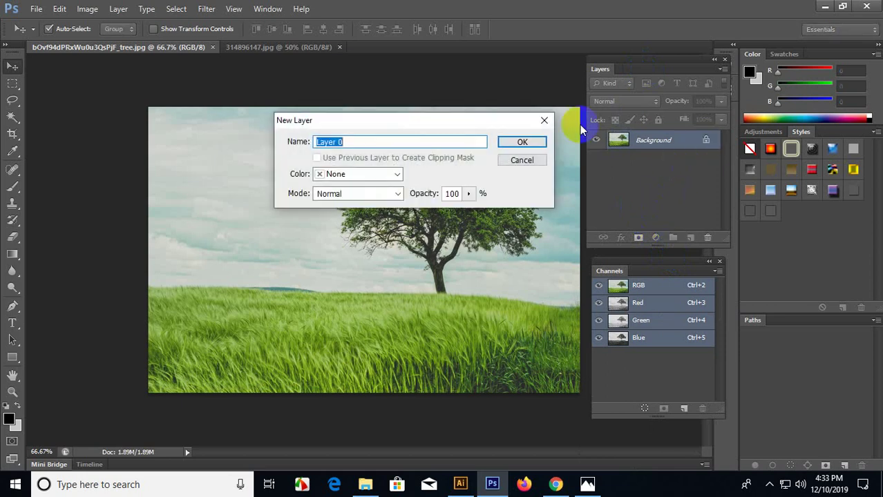
{"action": "left_click", "coordinate": [529, 141]}
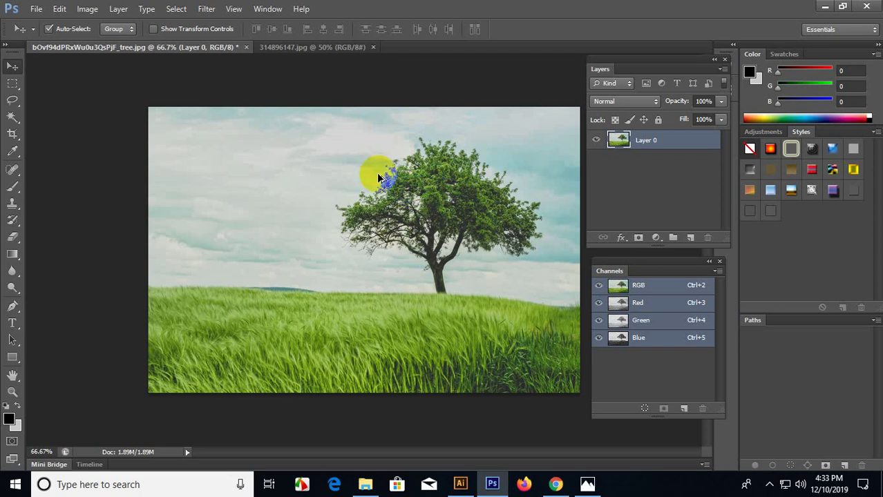
Draw a loose Lasso selection around the tree crown, the trunk and the whole grass field.
{"action": "scroll", "coordinate": [413, 201], "scroll_direction": "up", "scroll_amount": 1}
{"action": "scroll", "coordinate": [413, 200], "scroll_direction": "up", "scroll_amount": 1}
{"action": "scroll", "coordinate": [318, 179], "scroll_direction": "down", "scroll_amount": 2}
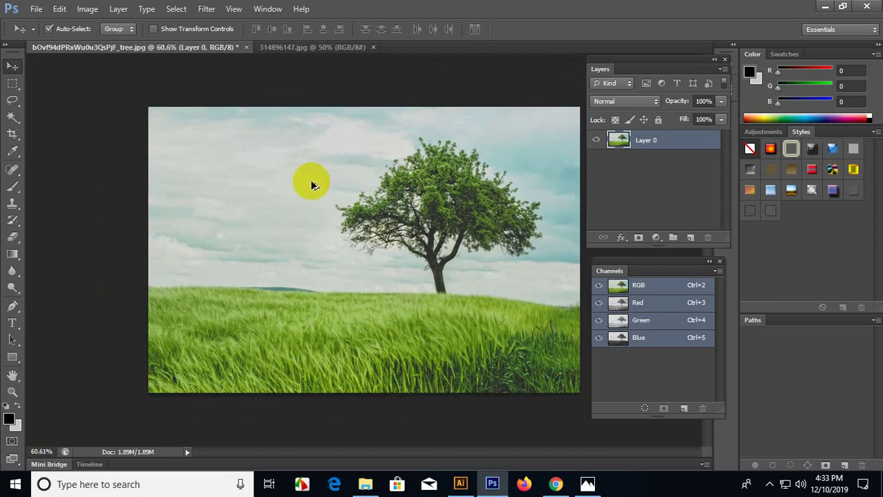
{"action": "scroll", "coordinate": [390, 249], "scroll_direction": "up", "scroll_amount": 1}
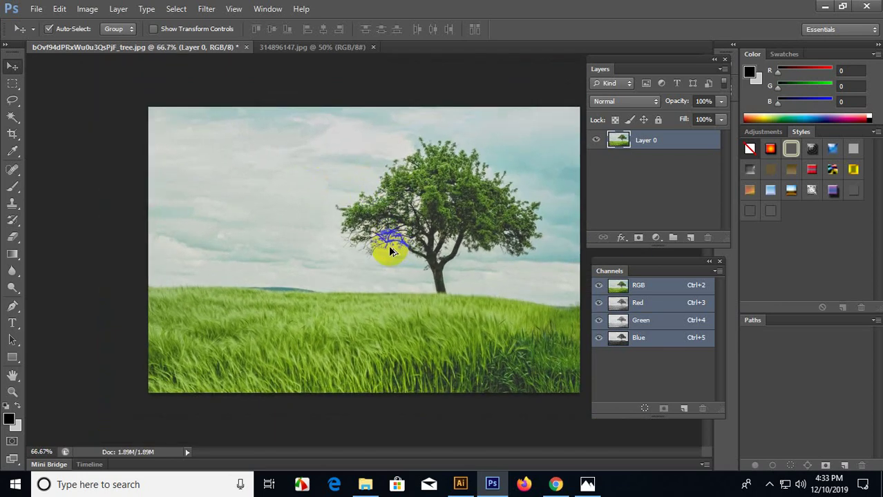
{"action": "scroll", "coordinate": [390, 250], "scroll_direction": "up", "scroll_amount": 1}
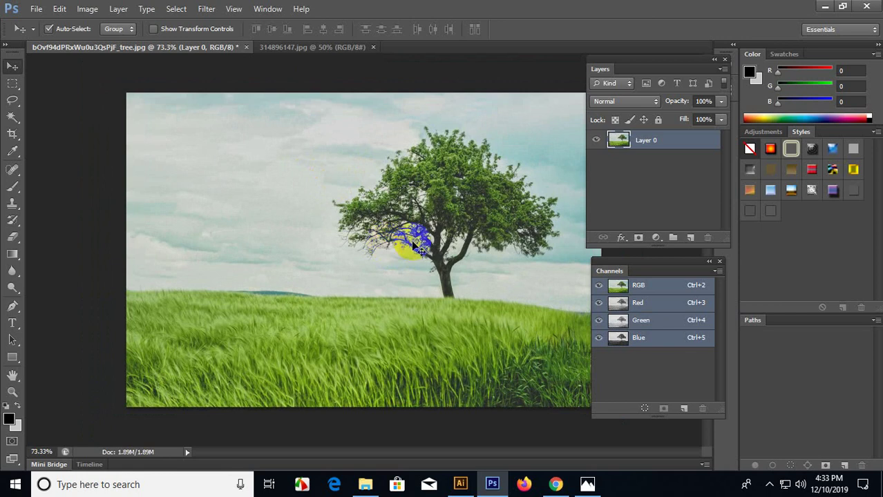
{"action": "left_click", "coordinate": [12, 100]}
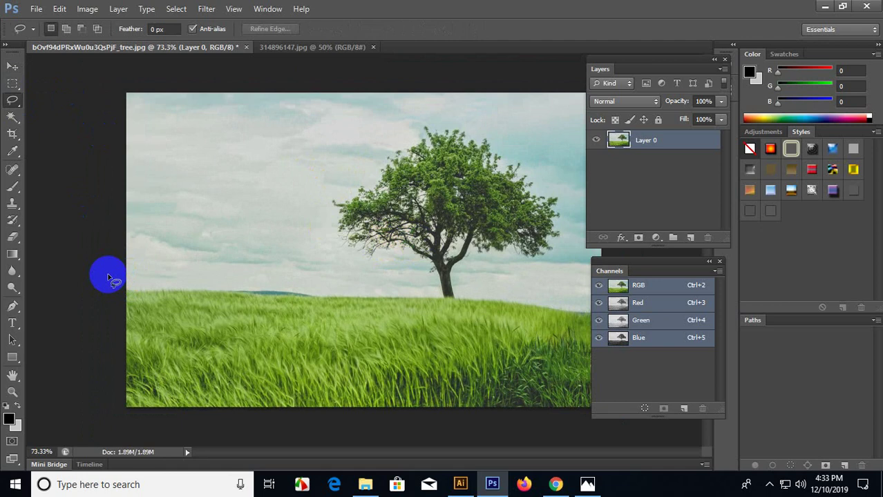
{"action": "mouse_move", "coordinate": [126, 266]}
{"action": "left_mouse_down"}
{"action": "mouse_move", "coordinate": [302, 289]}
{"action": "mouse_move", "coordinate": [392, 284]}
{"action": "mouse_move", "coordinate": [415, 273]}
{"action": "mouse_move", "coordinate": [350, 258]}
{"action": "mouse_move", "coordinate": [314, 221]}
{"action": "mouse_move", "coordinate": [322, 176]}
{"action": "mouse_move", "coordinate": [424, 117]}
{"action": "mouse_move", "coordinate": [454, 115]}
{"action": "mouse_move", "coordinate": [548, 172]}
{"action": "mouse_move", "coordinate": [575, 220]}
{"action": "mouse_move", "coordinate": [571, 241]}
{"action": "mouse_move", "coordinate": [547, 261]}
{"action": "mouse_move", "coordinate": [489, 256]}
{"action": "mouse_move", "coordinate": [458, 272]}
{"action": "mouse_move", "coordinate": [494, 290]}
{"action": "mouse_move", "coordinate": [616, 300]}
{"action": "mouse_move", "coordinate": [689, 373]}
{"action": "mouse_move", "coordinate": [691, 438]}
{"action": "mouse_move", "coordinate": [630, 465]}
{"action": "mouse_move", "coordinate": [519, 479]}
{"action": "mouse_move", "coordinate": [208, 469]}
{"action": "mouse_move", "coordinate": [73, 447]}
{"action": "mouse_move", "coordinate": [45, 423]}
{"action": "mouse_move", "coordinate": [7, 232]}
{"action": "left_mouse_up"}
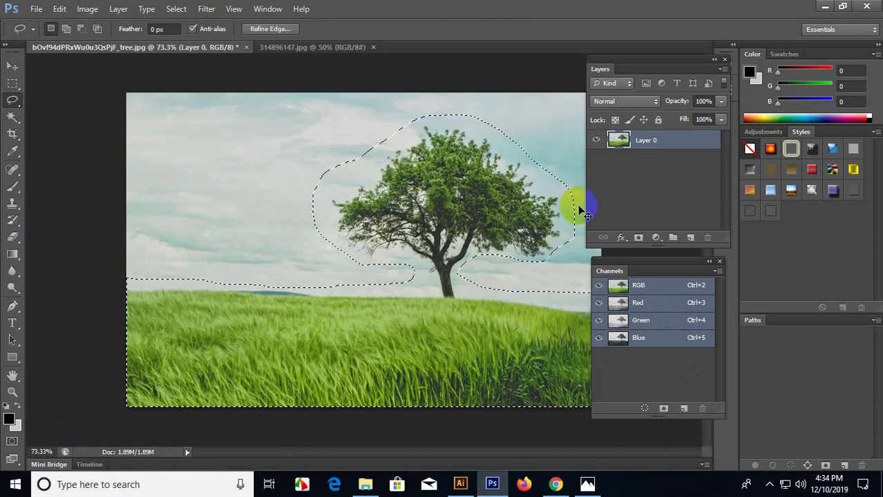
Copy the selected tree and grass to a new layer and hide Layer 0.
{"action": "key", "text": "ctrl+j"}
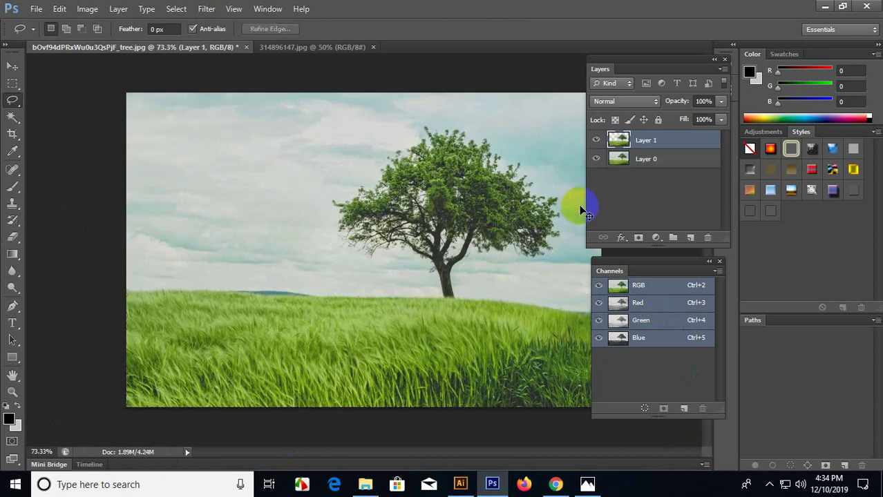
{"action": "left_click", "coordinate": [595, 159]}
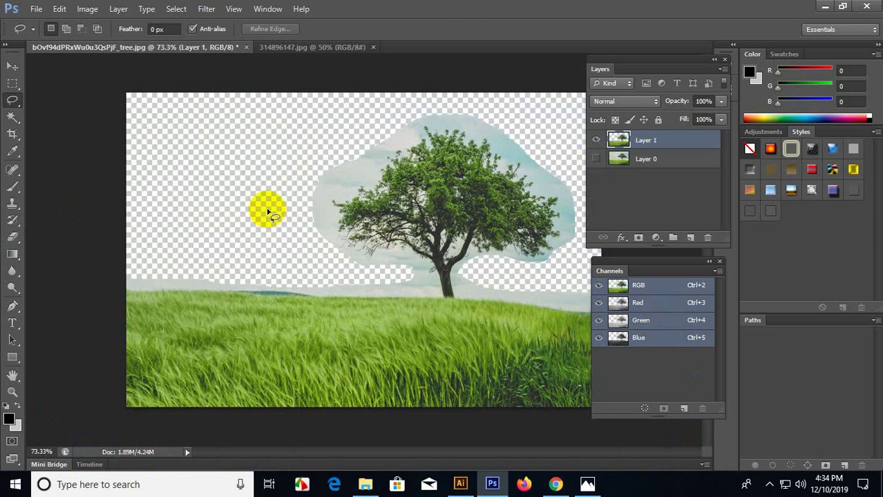
{"action": "left_click", "coordinate": [12, 67]}
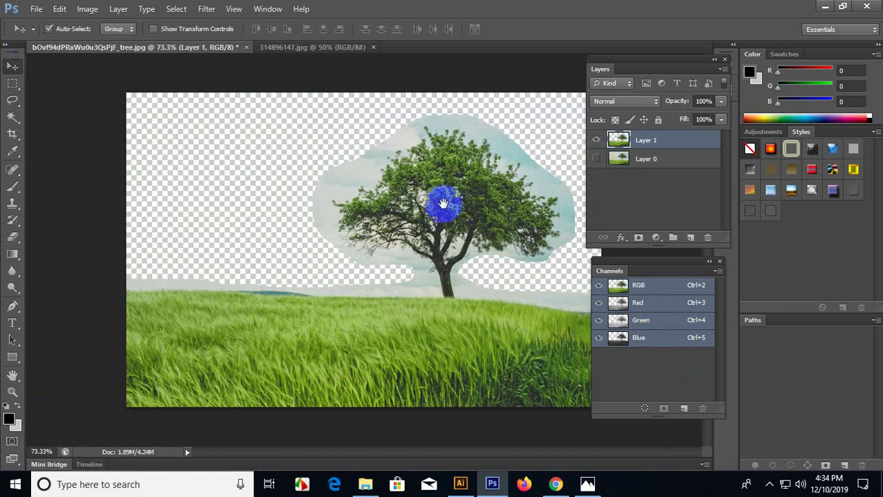
{"action": "scroll", "coordinate": [360, 204], "scroll_direction": "down", "scroll_amount": 2}
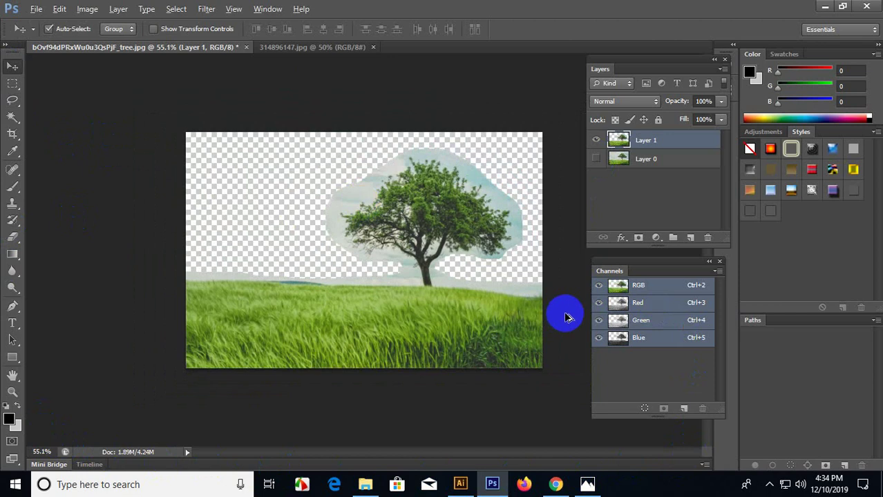
{"action": "scroll", "coordinate": [563, 313], "scroll_direction": "up", "scroll_amount": 2}
Try to duplicate the Blue channel of the copied layer.
{"action": "left_click", "coordinate": [649, 287]}
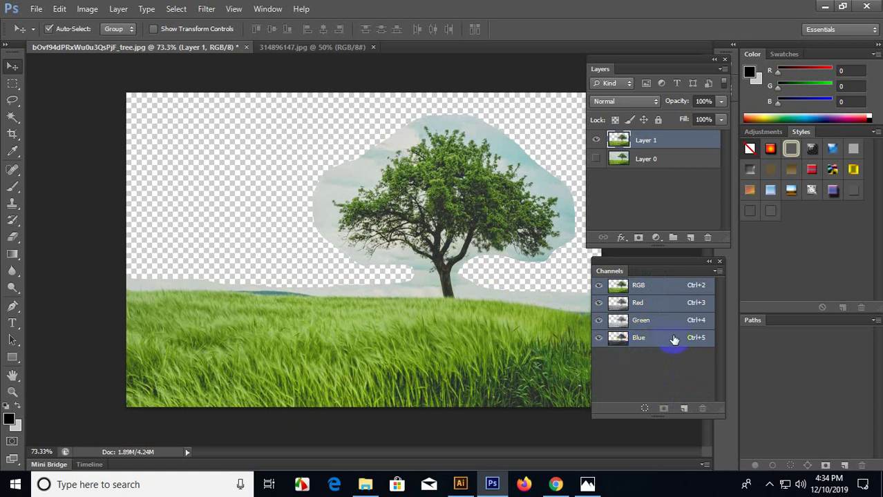
{"action": "mouse_move", "coordinate": [674, 345]}
{"action": "left_mouse_down"}
{"action": "mouse_move", "coordinate": [682, 404]}
{"action": "mouse_move", "coordinate": [682, 343]}
{"action": "left_mouse_up"}
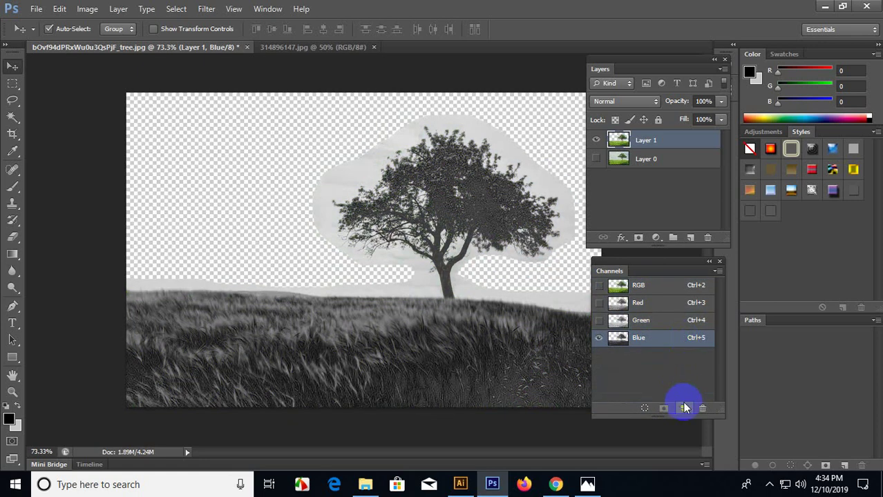
{"action": "left_click_drag", "start_coordinate": [684, 403], "coordinate": [684, 409]}
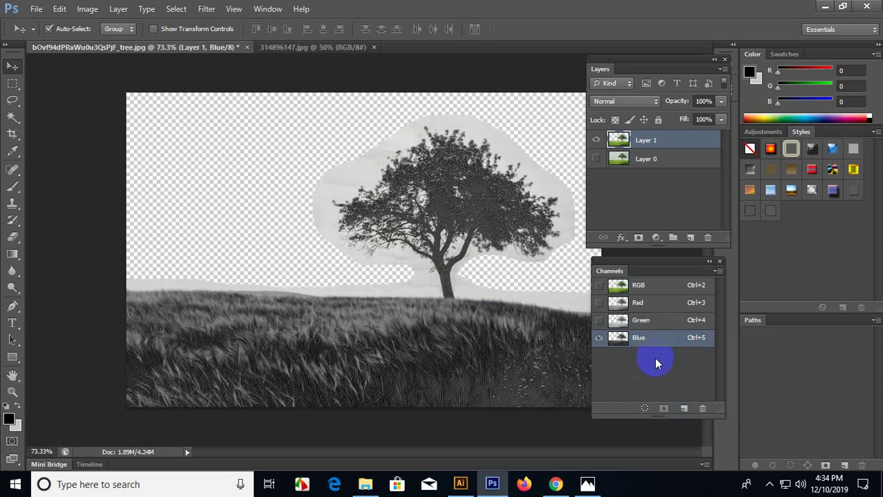
Undo the layer copy to restore the lasso selection, and make the RGB composite channel visible.
{"action": "key", "text": "ctrl+alt+z"}
{"action": "key", "text": "ctrl+alt+z"}
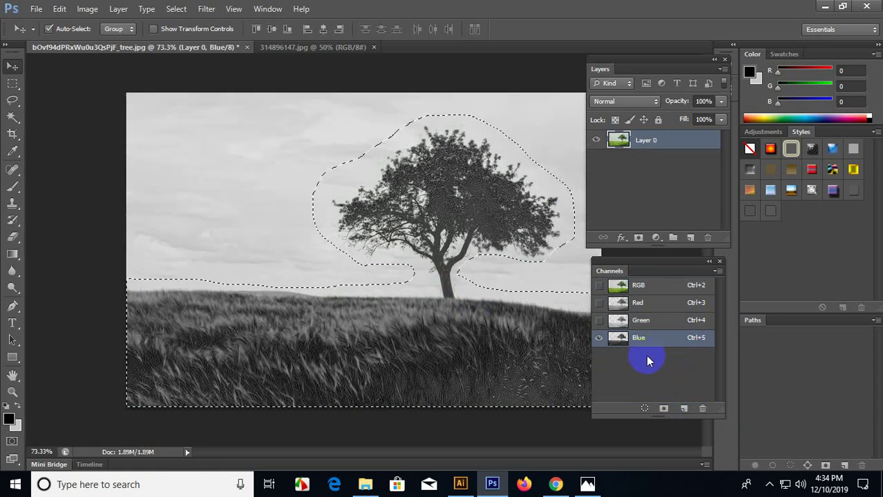
{"action": "left_click", "coordinate": [598, 286]}
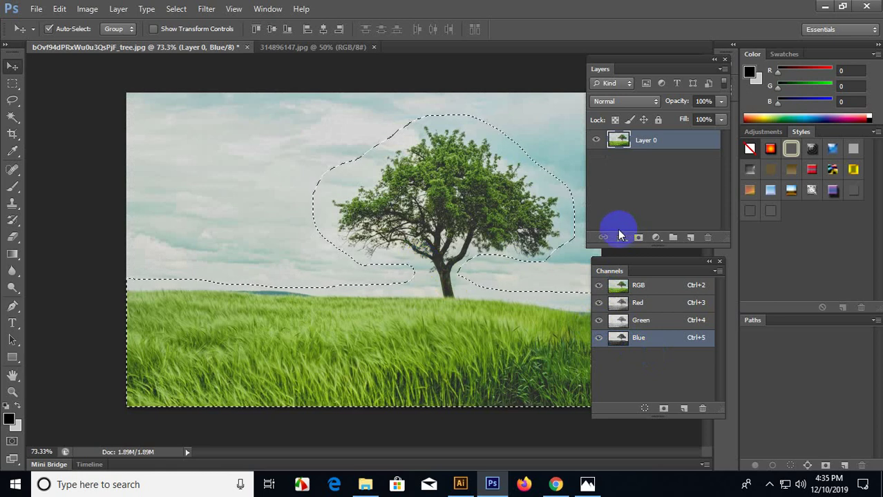
Duplicate the entire Layer 0 and delete the original, keeping the lasso selection active.
{"action": "key", "text": "ctrl+j"}
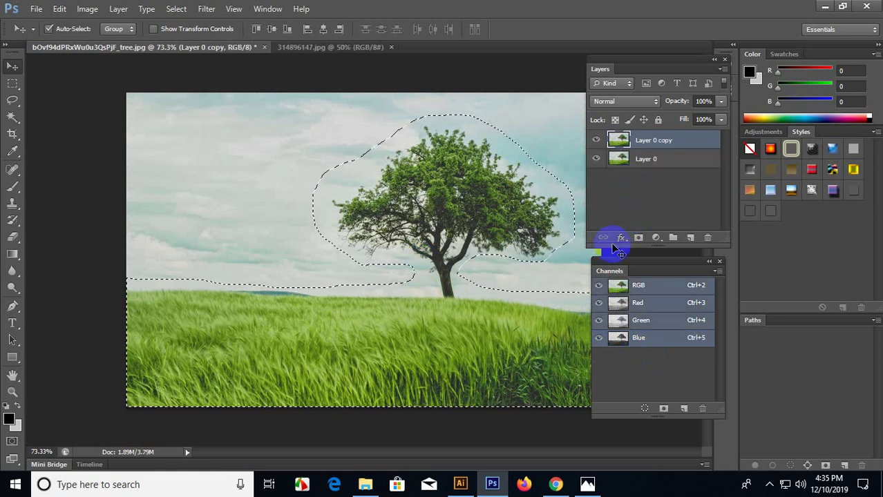
{"action": "left_click", "coordinate": [641, 140]}
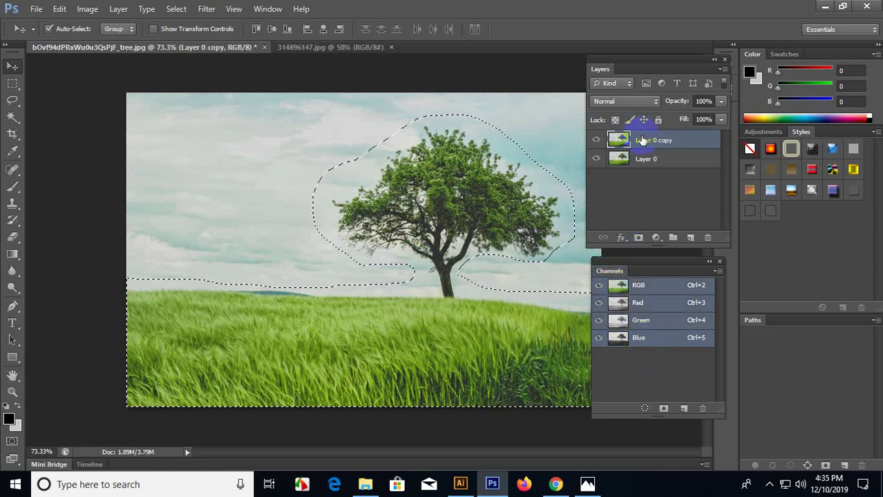
{"action": "key", "text": "Delete"}
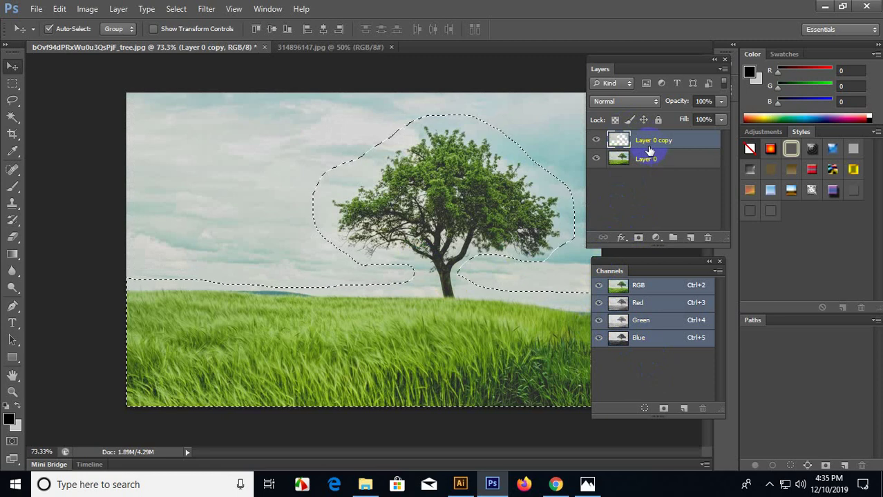
{"action": "key", "text": "ctrl+z"}
{"action": "left_click", "coordinate": [646, 159]}
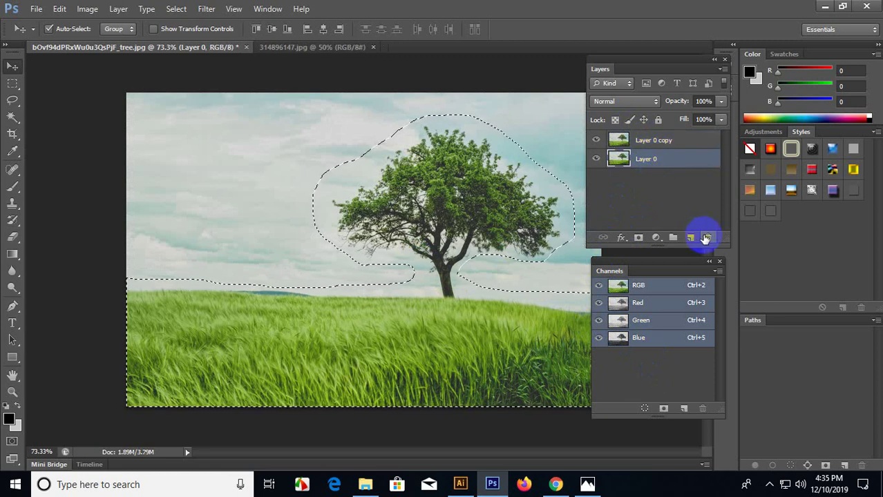
{"action": "left_click", "coordinate": [706, 237]}
{"action": "left_click", "coordinate": [422, 184]}
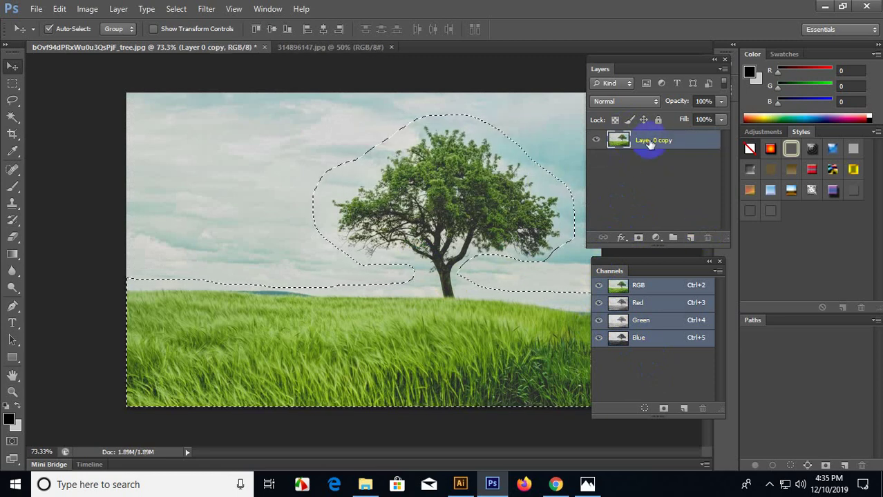
Copy the selected tree and grass to a new layer and hide the full-image layer Layer 0 copy.
{"action": "key", "text": "ctrl+j"}
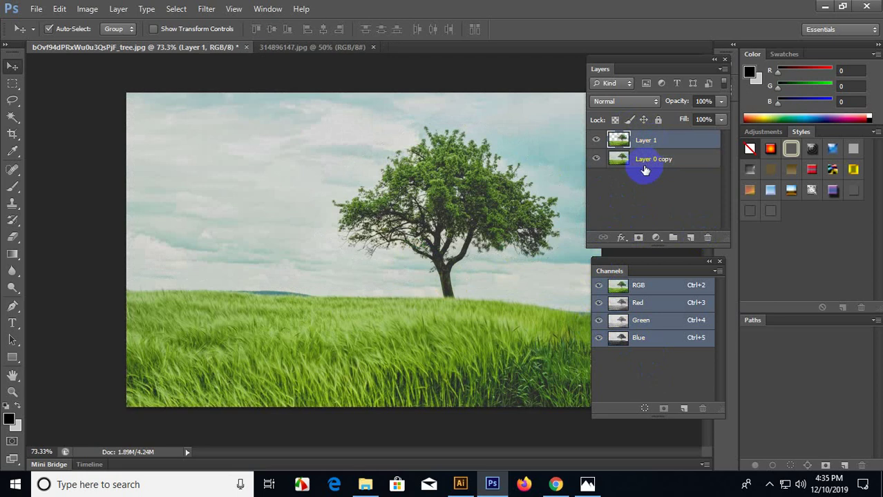
{"action": "left_click", "coordinate": [596, 160]}
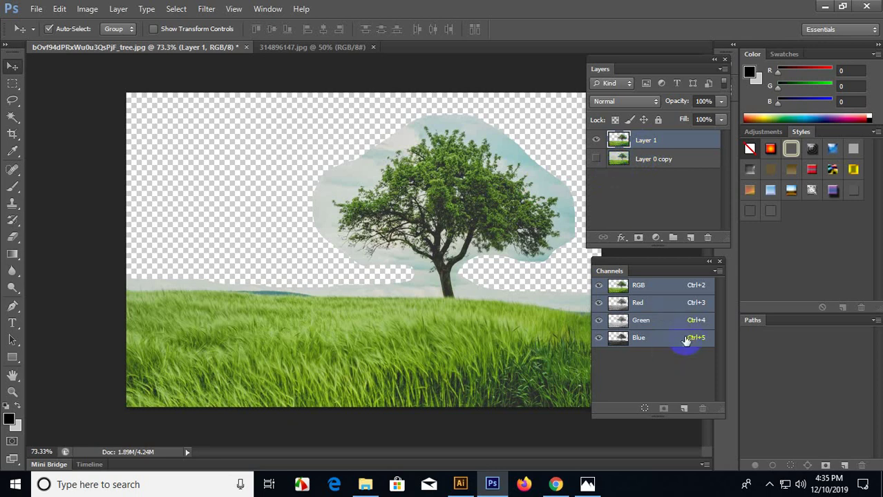
Duplicate the Blue channel of the cut-out tree layer.
{"action": "left_click_drag", "start_coordinate": [686, 341], "coordinate": [683, 410]}
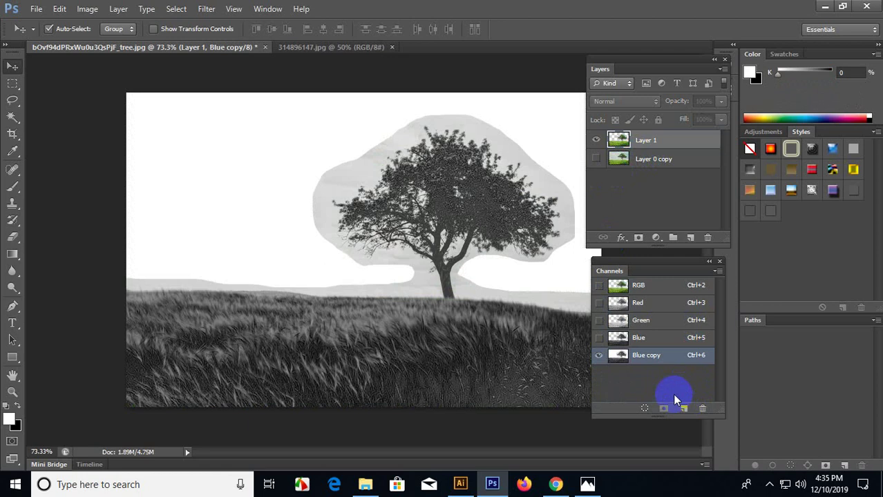
{"action": "left_click", "coordinate": [423, 220]}
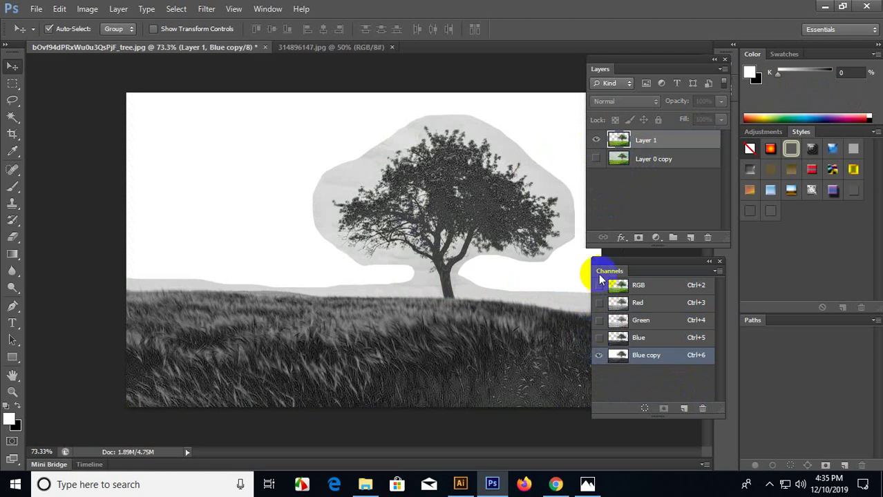
{"action": "scroll", "coordinate": [456, 283], "scroll_direction": "down", "scroll_amount": 3}
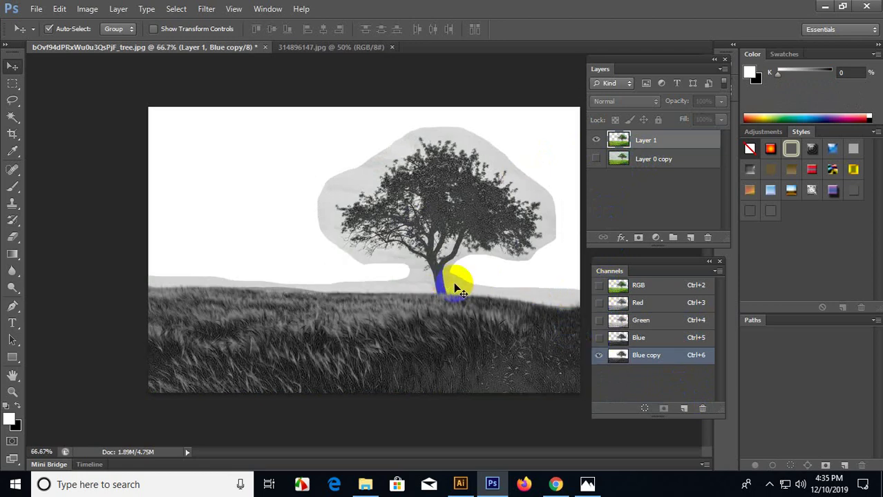
{"action": "scroll", "coordinate": [458, 300], "scroll_direction": "up", "scroll_amount": 3}
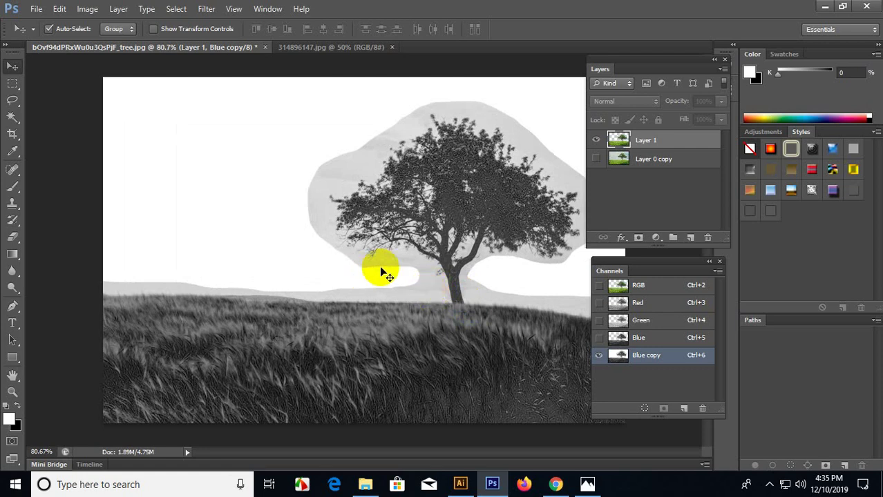
{"action": "left_click", "coordinate": [409, 203]}
{"action": "left_click_drag", "start_coordinate": [418, 187], "coordinate": [432, 182]}
{"action": "mouse_move", "coordinate": [387, 185]}
{"action": "left_mouse_down"}
{"action": "mouse_move", "coordinate": [502, 181]}
{"action": "mouse_move", "coordinate": [410, 191]}
{"action": "mouse_move", "coordinate": [474, 179]}
{"action": "mouse_move", "coordinate": [418, 357]}
{"action": "left_mouse_up"}
{"action": "mouse_move", "coordinate": [404, 202]}
{"action": "left_mouse_down"}
{"action": "mouse_move", "coordinate": [453, 169]}
{"action": "mouse_move", "coordinate": [452, 358]}
{"action": "mouse_move", "coordinate": [228, 339]}
{"action": "mouse_move", "coordinate": [357, 359]}
{"action": "mouse_move", "coordinate": [366, 252]}
{"action": "left_mouse_up"}
{"action": "mouse_move", "coordinate": [469, 177]}
{"action": "left_mouse_down"}
{"action": "mouse_move", "coordinate": [479, 174]}
{"action": "mouse_move", "coordinate": [488, 186]}
{"action": "left_mouse_up"}
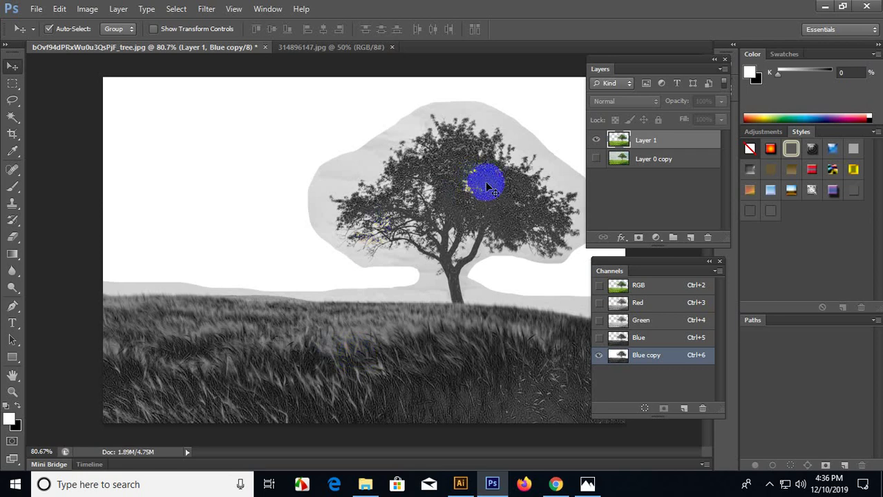
{"action": "mouse_move", "coordinate": [487, 186]}
{"action": "left_mouse_down"}
{"action": "mouse_move", "coordinate": [508, 213]}
{"action": "mouse_move", "coordinate": [467, 222]}
{"action": "left_mouse_up"}
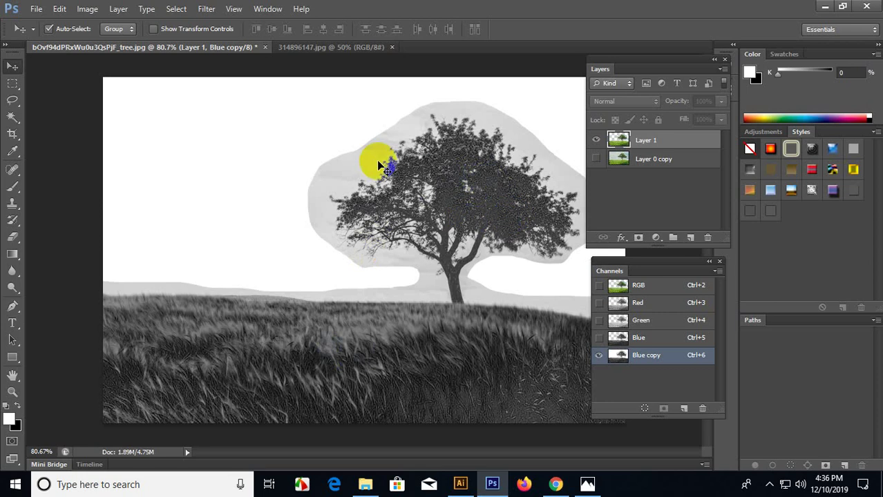
{"action": "left_click", "coordinate": [105, 54]}
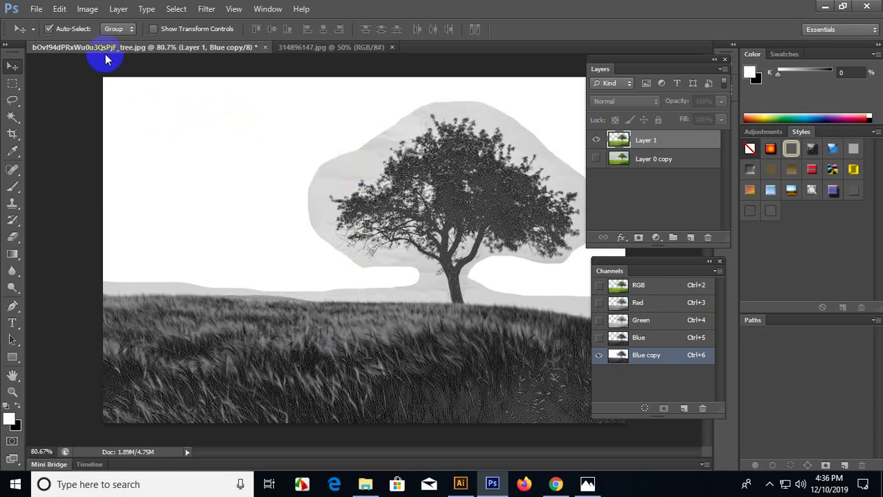
{"action": "left_click", "coordinate": [89, 9]}
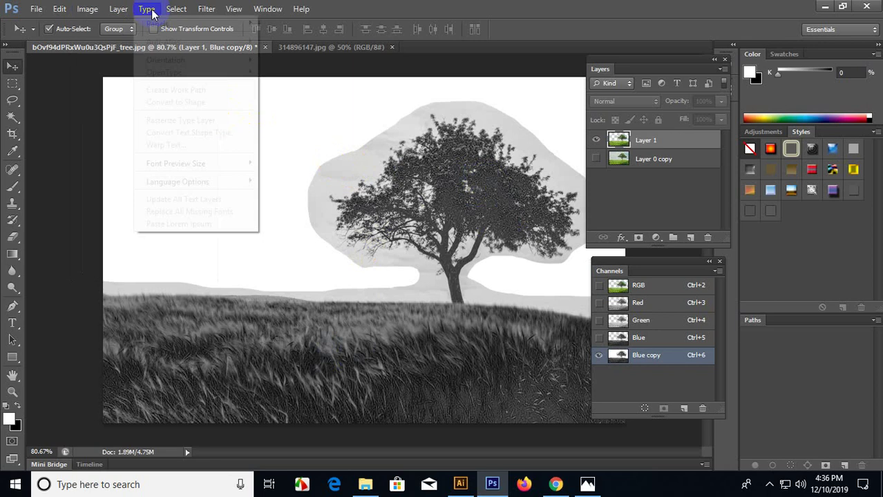
{"action": "left_click", "coordinate": [502, 19]}
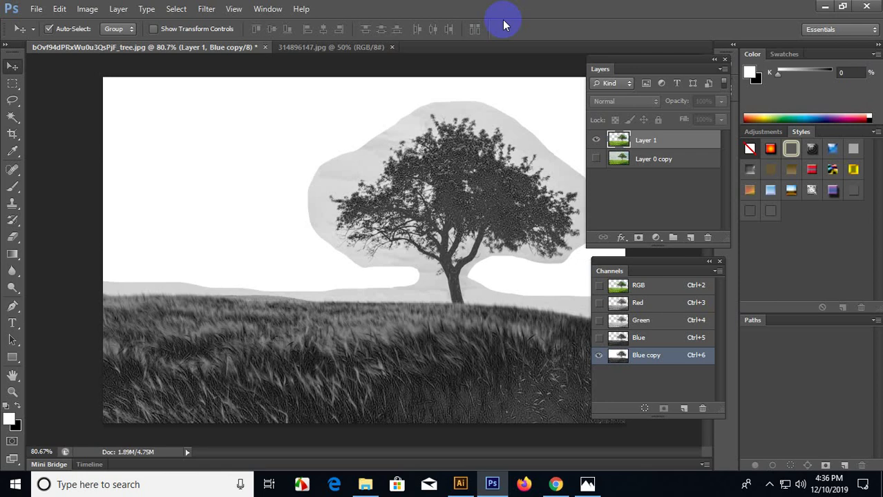
Apply Levels to the Blue copy channel with the black input level set to 148 to darken the tree and grass.
{"action": "key", "text": "ctrl+l"}
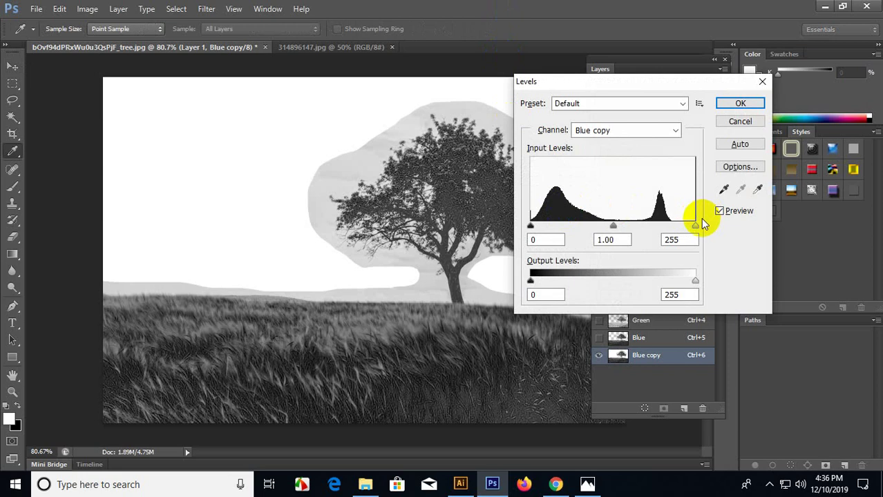
{"action": "left_click_drag", "start_coordinate": [695, 225], "coordinate": [617, 230]}
{"action": "key", "text": "ctrl+z"}
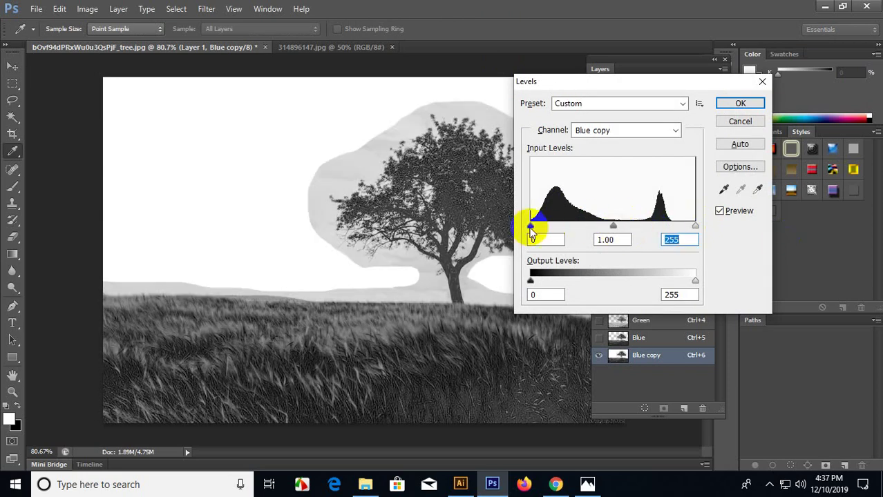
{"action": "left_click_drag", "start_coordinate": [531, 226], "coordinate": [601, 226]}
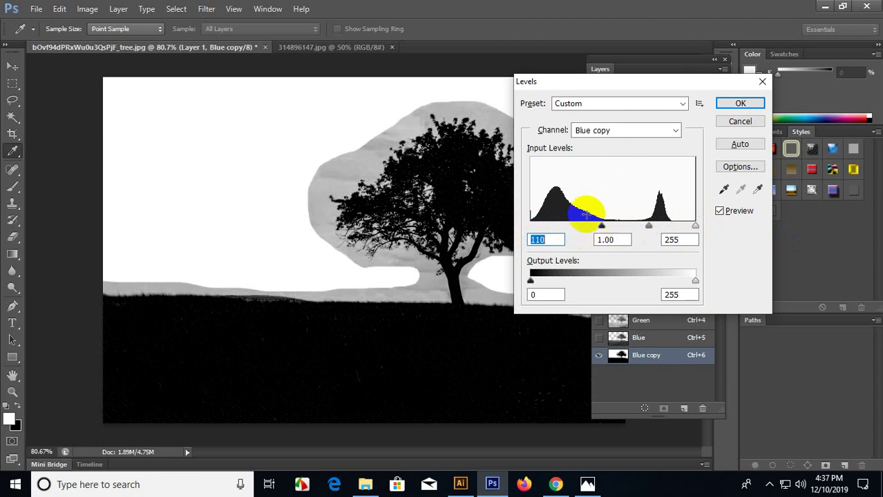
{"action": "left_click_drag", "start_coordinate": [602, 228], "coordinate": [626, 225]}
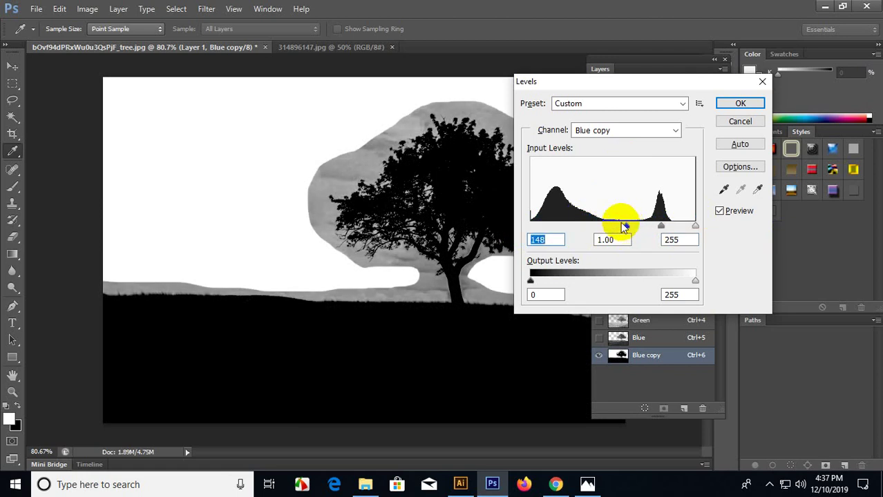
{"action": "left_click", "coordinate": [732, 104]}
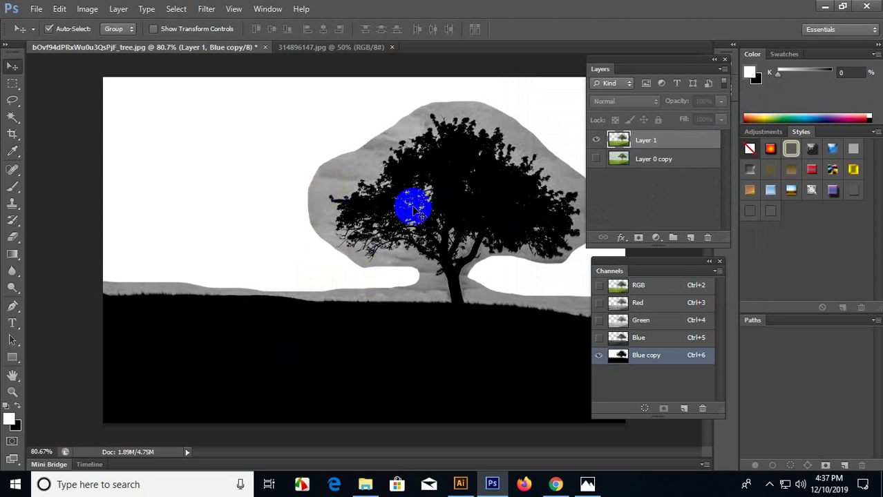
Paint over the grass area of the Blue copy channel in black with a soft 172 px brush.
{"action": "scroll", "coordinate": [505, 185], "scroll_direction": "up", "scroll_amount": 5, "text": "alt"}
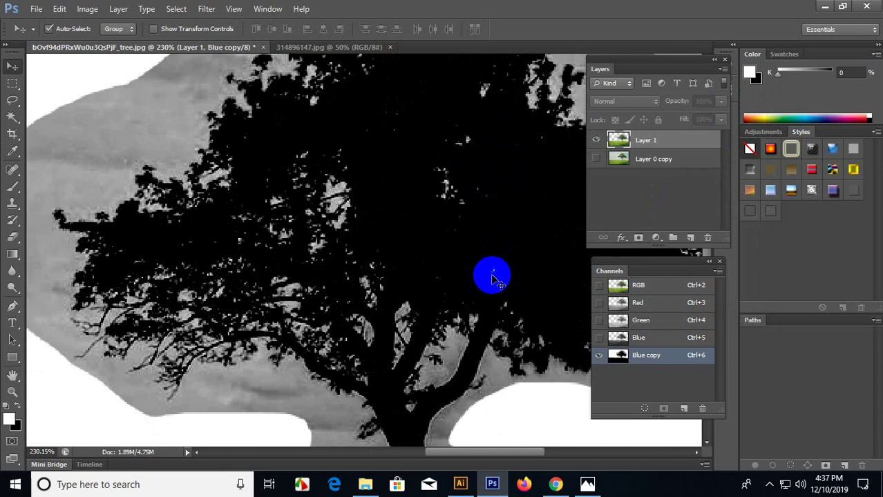
{"action": "scroll", "coordinate": [489, 273], "scroll_direction": "down", "scroll_amount": 5, "text": "alt"}
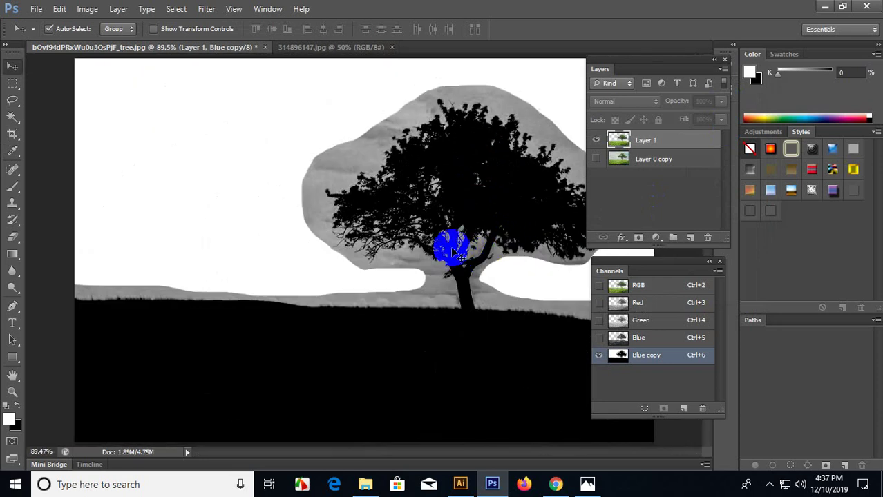
{"action": "left_click", "coordinate": [7, 192]}
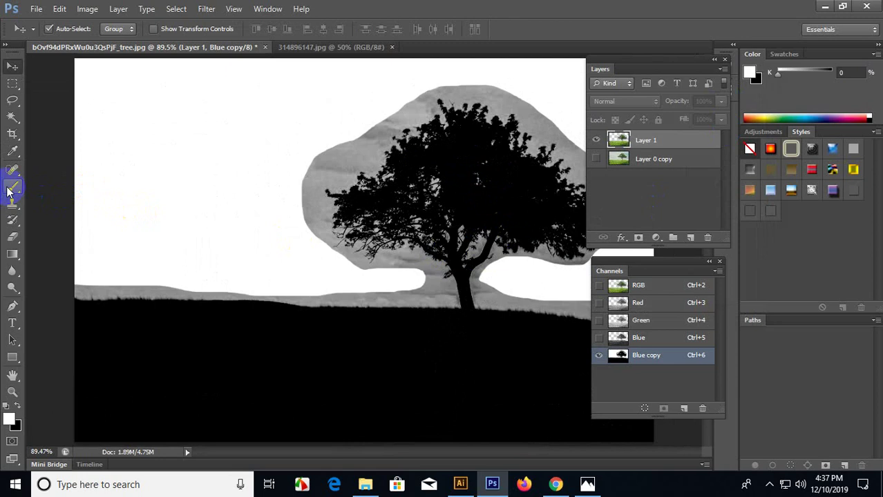
{"action": "right_click", "coordinate": [7, 192]}
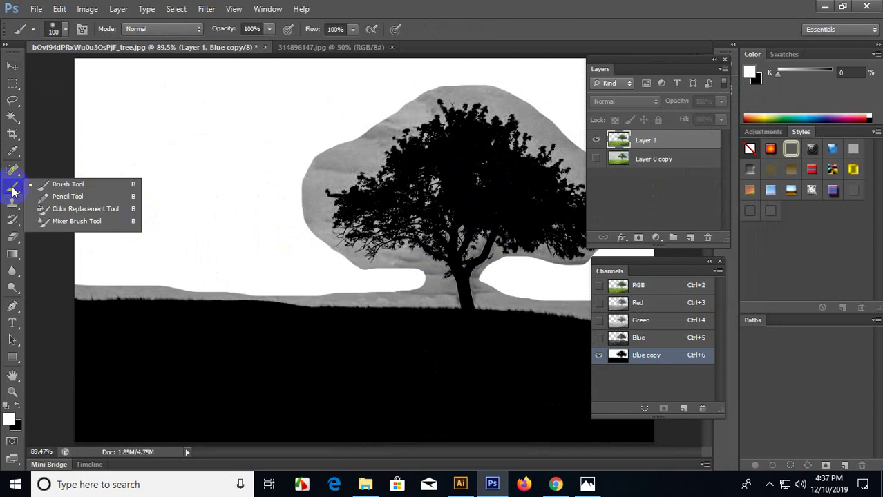
{"action": "left_click", "coordinate": [64, 186]}
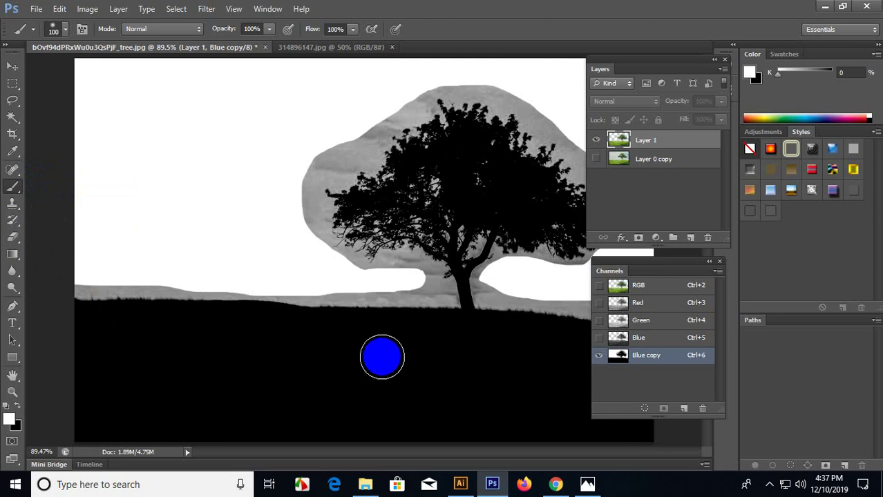
{"action": "left_click", "coordinate": [19, 407]}
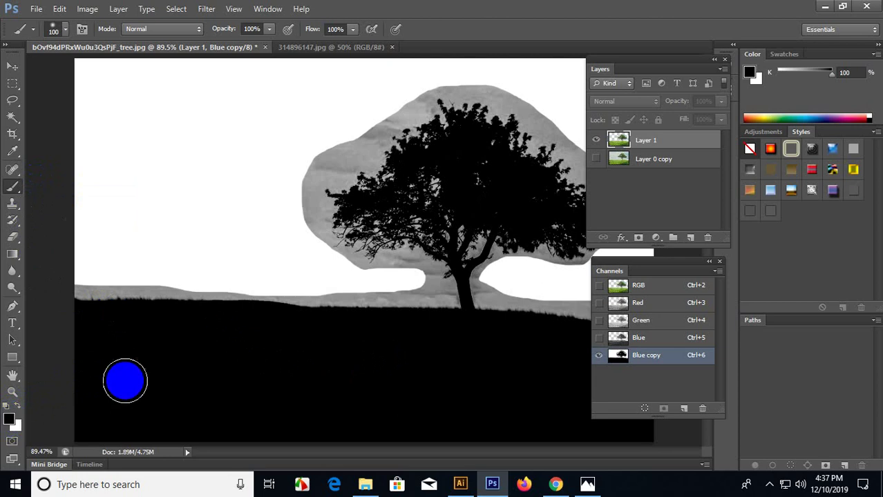
{"action": "left_click", "coordinate": [65, 29]}
{"action": "left_click_drag", "start_coordinate": [97, 71], "coordinate": [105, 71]}
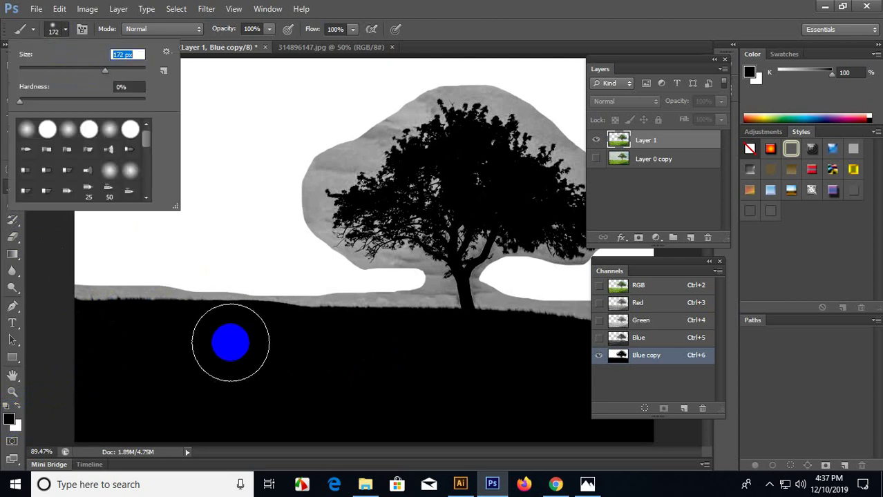
{"action": "key", "text": "Return"}
{"action": "scroll", "coordinate": [221, 344], "scroll_direction": "down", "scroll_amount": 3}
{"action": "mouse_move", "coordinate": [221, 343]}
{"action": "left_mouse_down"}
{"action": "mouse_move", "coordinate": [319, 327]}
{"action": "mouse_move", "coordinate": [526, 349]}
{"action": "mouse_move", "coordinate": [518, 361]}
{"action": "mouse_move", "coordinate": [539, 341]}
{"action": "mouse_move", "coordinate": [445, 318]}
{"action": "mouse_move", "coordinate": [469, 346]}
{"action": "left_mouse_up"}
{"action": "scroll", "coordinate": [456, 181], "scroll_direction": "up", "scroll_amount": 3}
{"action": "scroll", "coordinate": [456, 181], "scroll_direction": "up", "scroll_amount": 3}
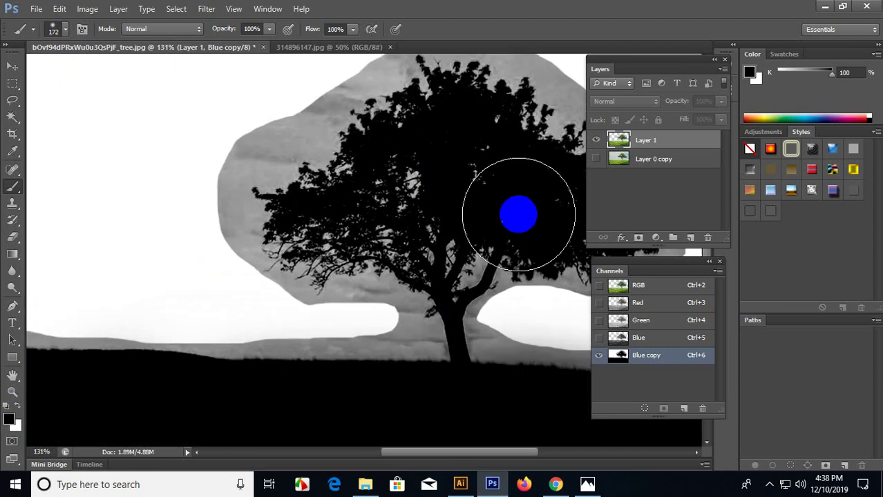
Reduce the brush size to 90 px and paint black over the light specks inside the tree crown and trunk.
{"action": "key", "text": "bracketleft"}
{"action": "key", "text": "bracketleft"}
{"action": "key", "text": "bracketleft"}
{"action": "key", "text": "bracketleft"}
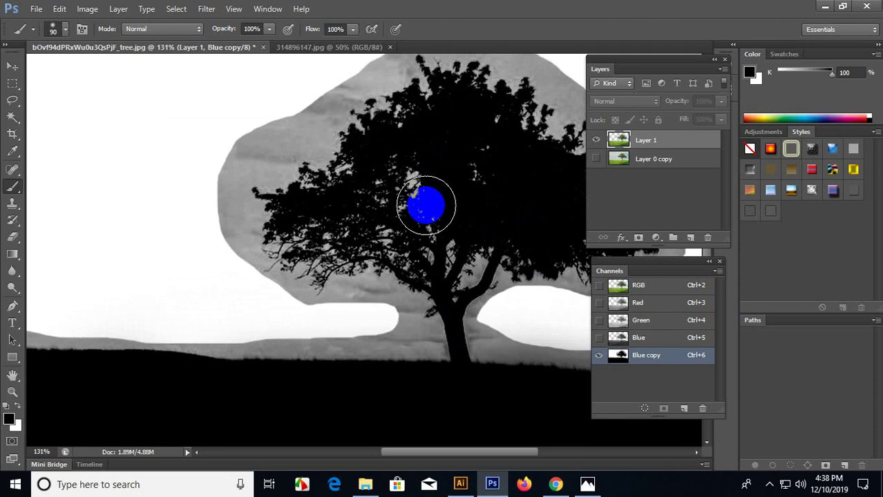
{"action": "mouse_move", "coordinate": [426, 205]}
{"action": "left_mouse_down"}
{"action": "mouse_move", "coordinate": [460, 283]}
{"action": "mouse_move", "coordinate": [469, 357]}
{"action": "left_mouse_up"}
{"action": "scroll", "coordinate": [467, 354], "scroll_direction": "down", "scroll_amount": 3}
{"action": "scroll", "coordinate": [421, 246], "scroll_direction": "up", "scroll_amount": 2}
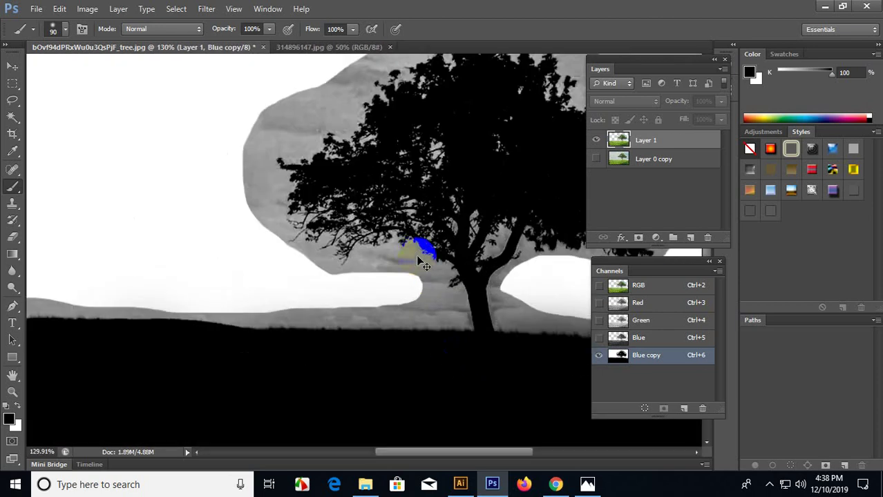
{"action": "scroll", "coordinate": [404, 240], "scroll_direction": "down", "scroll_amount": 2}
{"action": "left_click", "coordinate": [13, 66]}
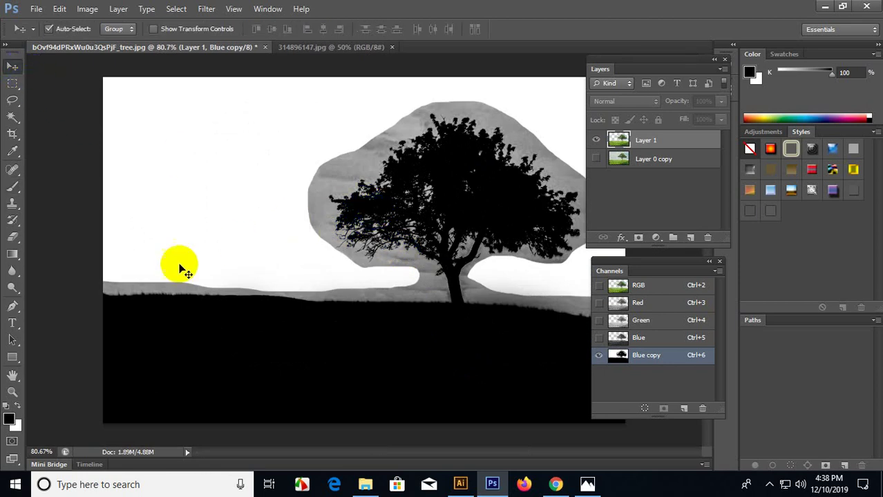
Set up the Dodge tool with the Highlights range and a brush size of 187 px.
{"action": "left_click", "coordinate": [115, 290]}
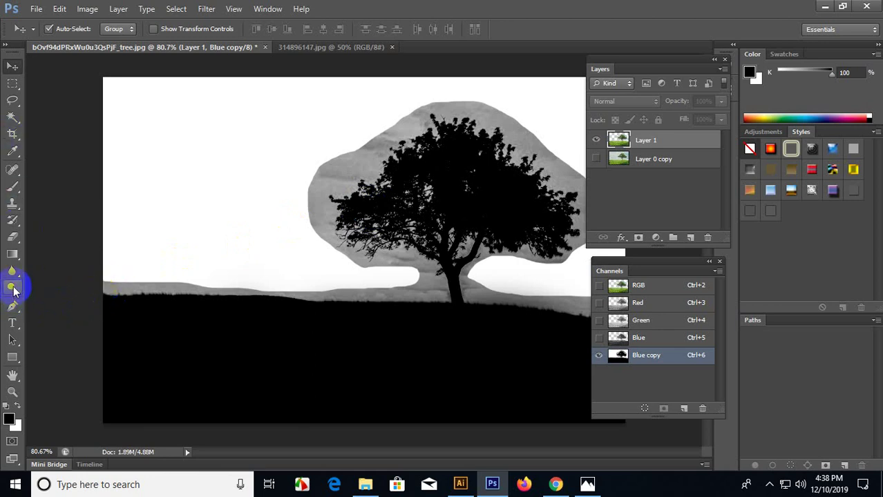
{"action": "left_click", "coordinate": [14, 288]}
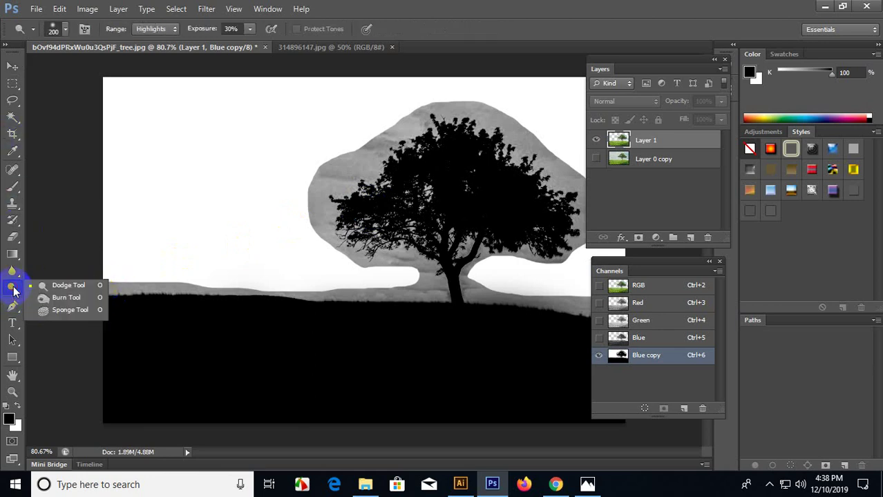
{"action": "left_click", "coordinate": [59, 286]}
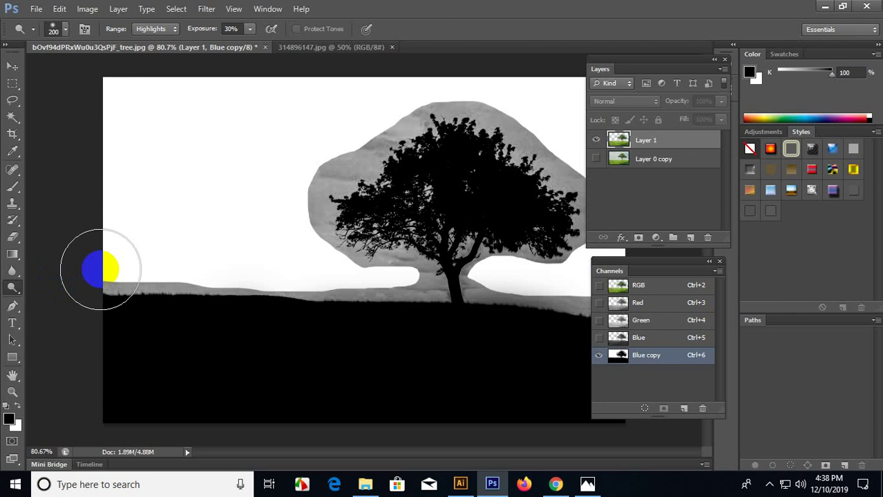
{"action": "mouse_move", "coordinate": [97, 235]}
{"action": "left_mouse_down"}
{"action": "mouse_move", "coordinate": [365, 256]}
{"action": "mouse_move", "coordinate": [318, 221]}
{"action": "left_mouse_up"}
{"action": "scroll", "coordinate": [263, 196], "scroll_direction": "down", "scroll_amount": 1}
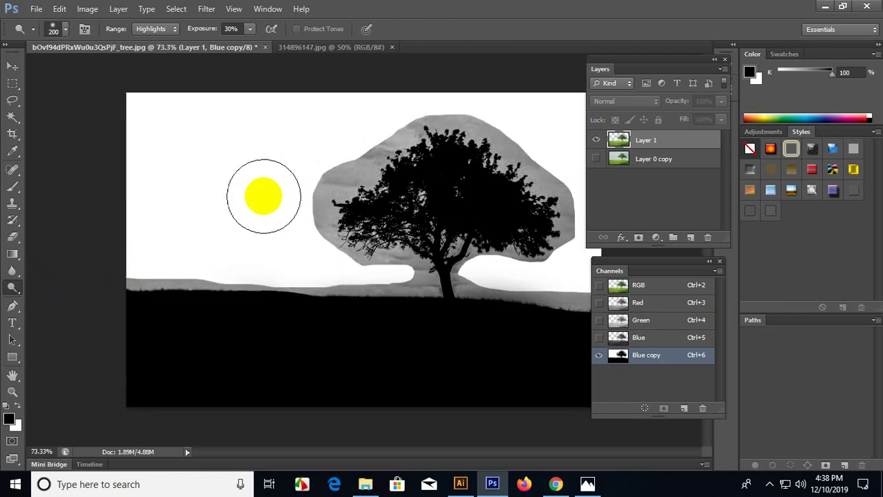
{"action": "left_click", "coordinate": [158, 29]}
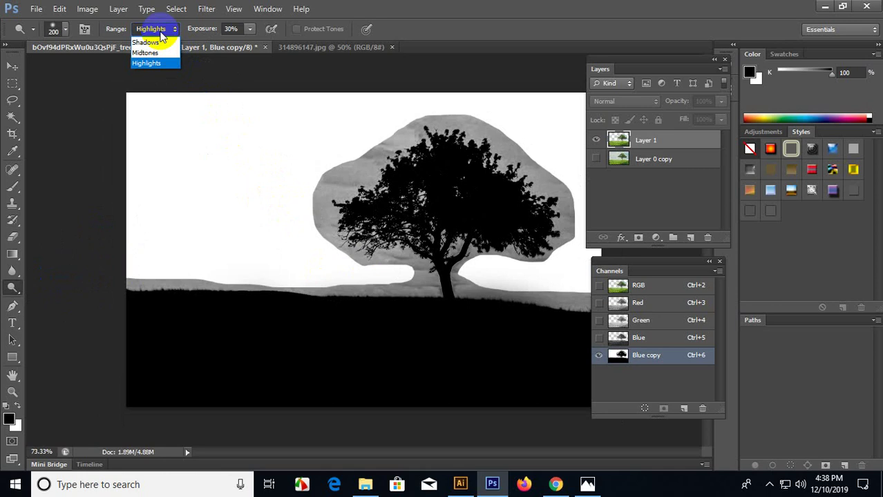
{"action": "left_click", "coordinate": [166, 63]}
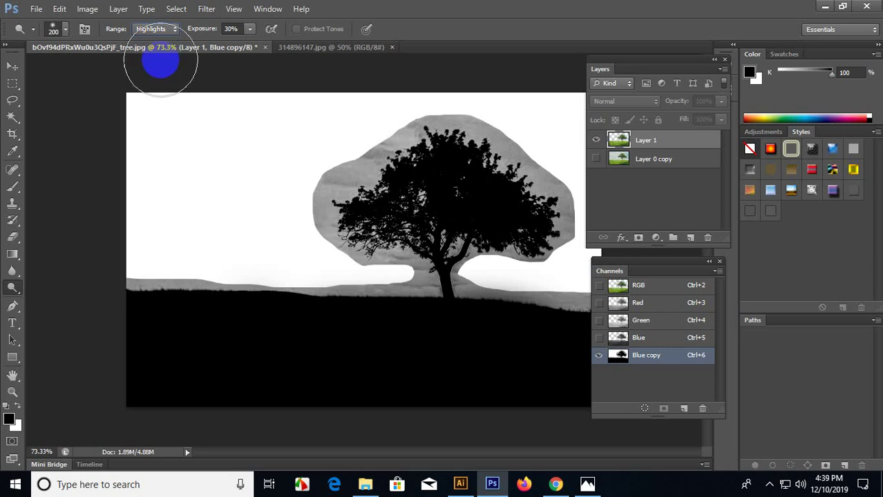
{"action": "left_click", "coordinate": [58, 33]}
{"action": "mouse_move", "coordinate": [110, 69]}
{"action": "left_mouse_down"}
{"action": "mouse_move", "coordinate": [126, 71]}
{"action": "mouse_move", "coordinate": [49, 72]}
{"action": "mouse_move", "coordinate": [60, 74]}
{"action": "left_mouse_up"}
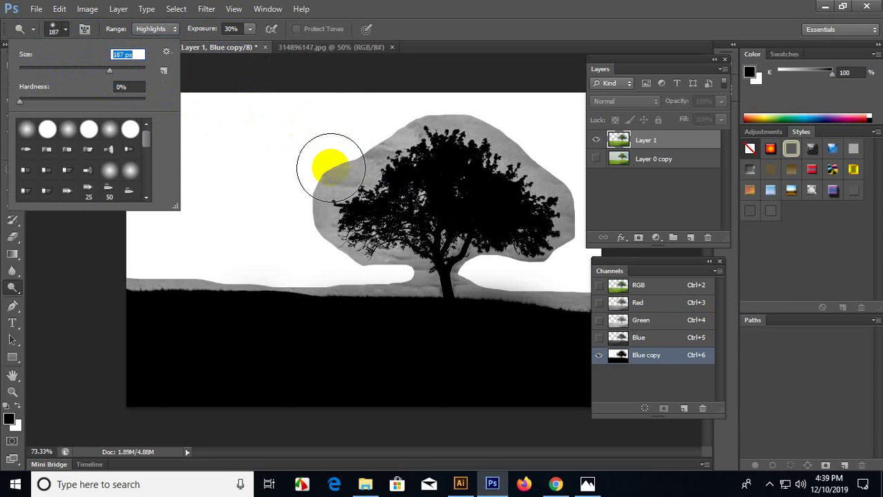
{"action": "left_click", "coordinate": [265, 152]}
{"action": "scroll", "coordinate": [325, 183], "scroll_direction": "down", "scroll_amount": 2}
{"action": "scroll", "coordinate": [483, 206], "scroll_direction": "up", "scroll_amount": 3}
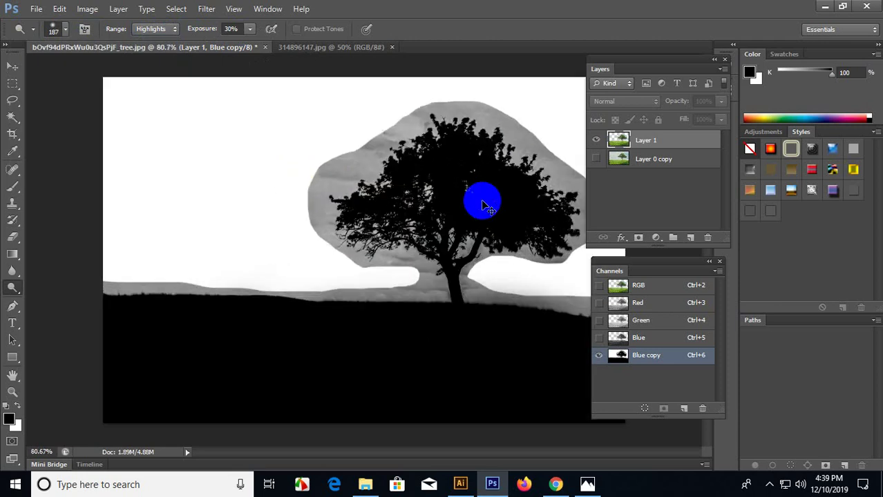
Dodge the grey sky around the tree crown and trunk and along the grass horizon to lighten it towards white.
{"action": "mouse_move", "coordinate": [484, 205]}
{"action": "left_mouse_down"}
{"action": "mouse_move", "coordinate": [459, 187]}
{"action": "mouse_move", "coordinate": [366, 177]}
{"action": "mouse_move", "coordinate": [361, 153]}
{"action": "mouse_move", "coordinate": [322, 208]}
{"action": "mouse_move", "coordinate": [346, 142]}
{"action": "left_mouse_up"}
{"action": "left_click_drag", "start_coordinate": [457, 119], "coordinate": [459, 108]}
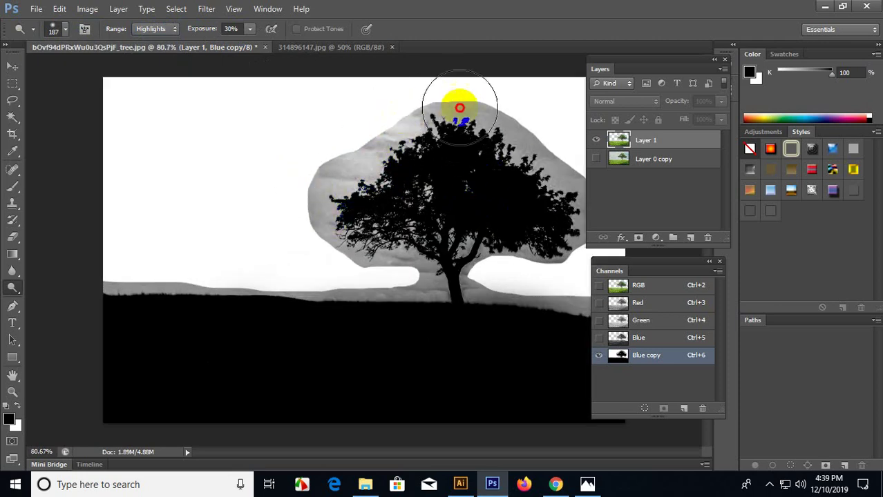
{"action": "mouse_move", "coordinate": [345, 187]}
{"action": "left_mouse_down"}
{"action": "mouse_move", "coordinate": [335, 198]}
{"action": "mouse_move", "coordinate": [335, 237]}
{"action": "left_mouse_up"}
{"action": "left_click_drag", "start_coordinate": [456, 264], "coordinate": [469, 275]}
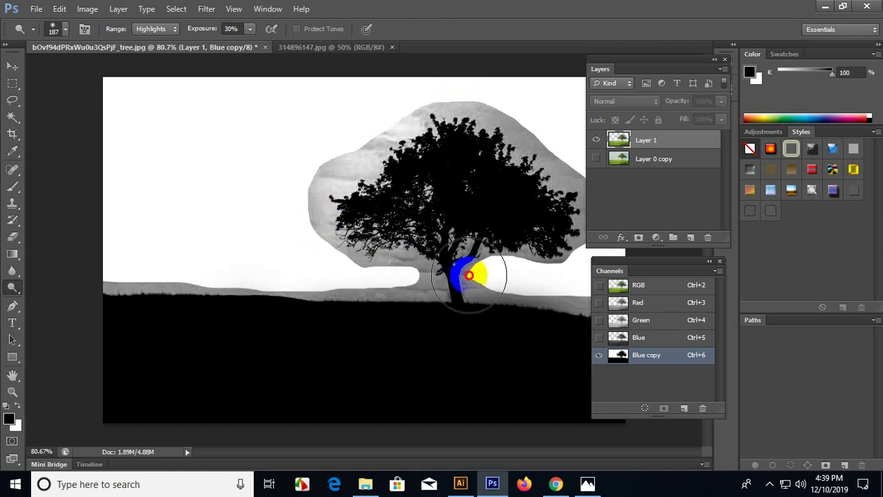
{"action": "mouse_move", "coordinate": [343, 300]}
{"action": "left_mouse_down"}
{"action": "mouse_move", "coordinate": [45, 276]}
{"action": "mouse_move", "coordinate": [285, 297]}
{"action": "mouse_move", "coordinate": [127, 298]}
{"action": "mouse_move", "coordinate": [214, 287]}
{"action": "mouse_move", "coordinate": [109, 286]}
{"action": "mouse_move", "coordinate": [241, 280]}
{"action": "mouse_move", "coordinate": [171, 271]}
{"action": "mouse_move", "coordinate": [161, 294]}
{"action": "mouse_move", "coordinate": [375, 296]}
{"action": "mouse_move", "coordinate": [332, 297]}
{"action": "mouse_move", "coordinate": [315, 314]}
{"action": "mouse_move", "coordinate": [376, 314]}
{"action": "mouse_move", "coordinate": [304, 298]}
{"action": "left_mouse_up"}
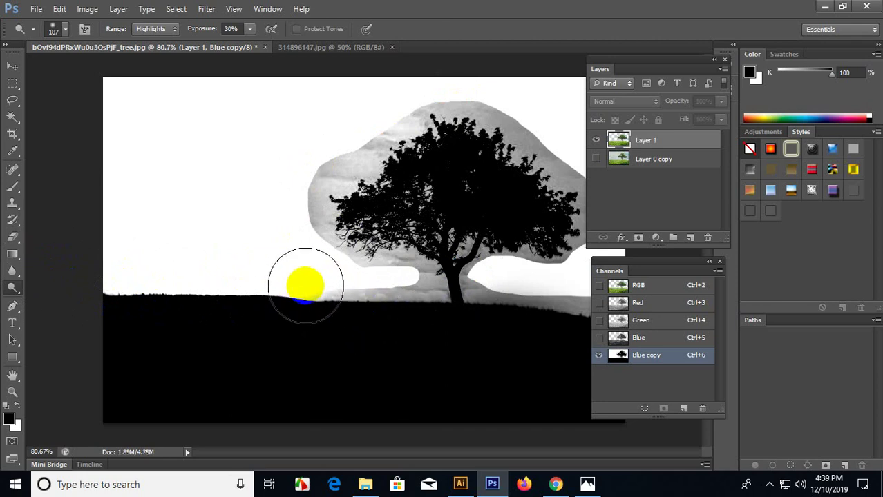
{"action": "mouse_move", "coordinate": [468, 125]}
{"action": "left_mouse_down"}
{"action": "mouse_move", "coordinate": [483, 117]}
{"action": "mouse_move", "coordinate": [532, 159]}
{"action": "left_mouse_up"}
Dodge the remaining grey sky around the tree's crown, trunk and the horizon to white in the Blue copy channel.
{"action": "left_click_drag", "start_coordinate": [686, 63], "coordinate": [787, 60]}
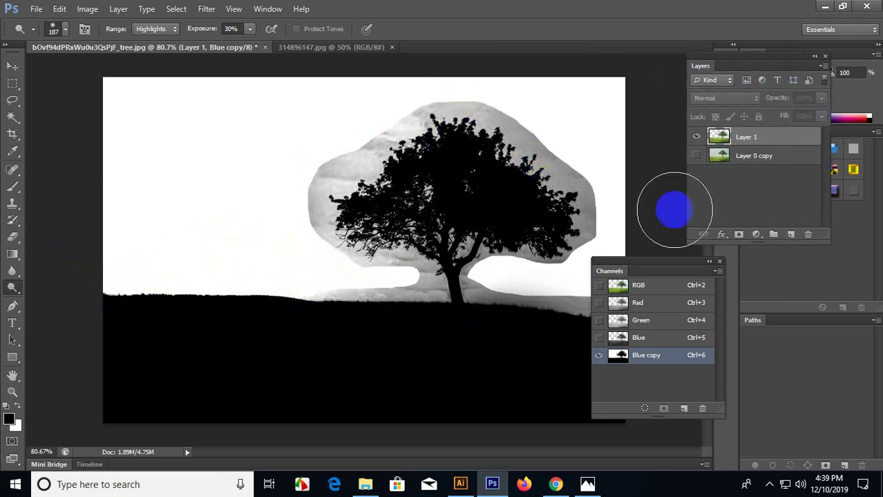
{"action": "left_click_drag", "start_coordinate": [650, 271], "coordinate": [734, 260]}
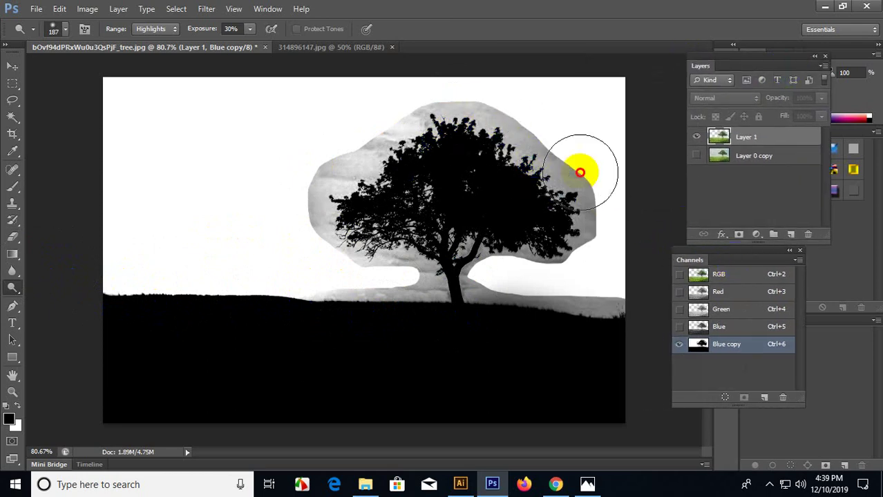
{"action": "mouse_move", "coordinate": [555, 132]}
{"action": "left_mouse_down"}
{"action": "mouse_move", "coordinate": [341, 96]}
{"action": "mouse_move", "coordinate": [525, 116]}
{"action": "mouse_move", "coordinate": [502, 109]}
{"action": "mouse_move", "coordinate": [368, 129]}
{"action": "mouse_move", "coordinate": [330, 150]}
{"action": "mouse_move", "coordinate": [386, 112]}
{"action": "mouse_move", "coordinate": [333, 197]}
{"action": "mouse_move", "coordinate": [381, 152]}
{"action": "mouse_move", "coordinate": [396, 97]}
{"action": "mouse_move", "coordinate": [364, 219]}
{"action": "mouse_move", "coordinate": [288, 305]}
{"action": "mouse_move", "coordinate": [290, 178]}
{"action": "mouse_move", "coordinate": [314, 244]}
{"action": "mouse_move", "coordinate": [340, 185]}
{"action": "mouse_move", "coordinate": [320, 179]}
{"action": "mouse_move", "coordinate": [386, 273]}
{"action": "mouse_move", "coordinate": [320, 220]}
{"action": "mouse_move", "coordinate": [451, 298]}
{"action": "mouse_move", "coordinate": [400, 298]}
{"action": "mouse_move", "coordinate": [512, 298]}
{"action": "mouse_move", "coordinate": [676, 329]}
{"action": "mouse_move", "coordinate": [657, 310]}
{"action": "mouse_move", "coordinate": [548, 296]}
{"action": "left_mouse_up"}
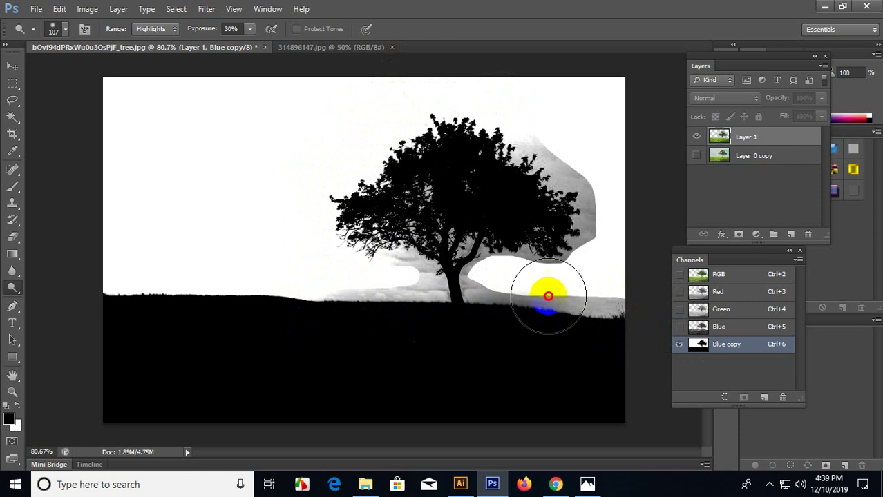
{"action": "mouse_move", "coordinate": [567, 164]}
{"action": "left_mouse_down"}
{"action": "mouse_move", "coordinate": [541, 146]}
{"action": "mouse_move", "coordinate": [570, 210]}
{"action": "mouse_move", "coordinate": [509, 131]}
{"action": "mouse_move", "coordinate": [575, 227]}
{"action": "mouse_move", "coordinate": [554, 117]}
{"action": "mouse_move", "coordinate": [531, 123]}
{"action": "mouse_move", "coordinate": [559, 221]}
{"action": "mouse_move", "coordinate": [599, 248]}
{"action": "mouse_move", "coordinate": [594, 160]}
{"action": "mouse_move", "coordinate": [573, 173]}
{"action": "mouse_move", "coordinate": [591, 269]}
{"action": "mouse_move", "coordinate": [580, 252]}
{"action": "mouse_move", "coordinate": [559, 264]}
{"action": "mouse_move", "coordinate": [557, 229]}
{"action": "mouse_move", "coordinate": [550, 278]}
{"action": "mouse_move", "coordinate": [613, 235]}
{"action": "mouse_move", "coordinate": [544, 274]}
{"action": "mouse_move", "coordinate": [493, 257]}
{"action": "mouse_move", "coordinate": [552, 253]}
{"action": "mouse_move", "coordinate": [537, 246]}
{"action": "mouse_move", "coordinate": [432, 279]}
{"action": "mouse_move", "coordinate": [512, 261]}
{"action": "mouse_move", "coordinate": [616, 261]}
{"action": "mouse_move", "coordinate": [498, 255]}
{"action": "mouse_move", "coordinate": [594, 247]}
{"action": "mouse_move", "coordinate": [559, 233]}
{"action": "mouse_move", "coordinate": [476, 265]}
{"action": "mouse_move", "coordinate": [468, 280]}
{"action": "mouse_move", "coordinate": [471, 235]}
{"action": "mouse_move", "coordinate": [441, 221]}
{"action": "mouse_move", "coordinate": [437, 264]}
{"action": "mouse_move", "coordinate": [402, 175]}
{"action": "mouse_move", "coordinate": [427, 145]}
{"action": "mouse_move", "coordinate": [463, 241]}
{"action": "mouse_move", "coordinate": [401, 142]}
{"action": "mouse_move", "coordinate": [401, 233]}
{"action": "mouse_move", "coordinate": [389, 156]}
{"action": "mouse_move", "coordinate": [365, 178]}
{"action": "mouse_move", "coordinate": [347, 214]}
{"action": "mouse_move", "coordinate": [554, 302]}
{"action": "mouse_move", "coordinate": [414, 328]}
{"action": "mouse_move", "coordinate": [345, 313]}
{"action": "mouse_move", "coordinate": [516, 286]}
{"action": "mouse_move", "coordinate": [422, 288]}
{"action": "mouse_move", "coordinate": [435, 275]}
{"action": "mouse_move", "coordinate": [520, 274]}
{"action": "mouse_move", "coordinate": [517, 260]}
{"action": "mouse_move", "coordinate": [446, 266]}
{"action": "mouse_move", "coordinate": [434, 283]}
{"action": "mouse_move", "coordinate": [660, 305]}
{"action": "mouse_move", "coordinate": [555, 315]}
{"action": "mouse_move", "coordinate": [550, 306]}
{"action": "mouse_move", "coordinate": [473, 297]}
{"action": "mouse_move", "coordinate": [585, 308]}
{"action": "mouse_move", "coordinate": [517, 310]}
{"action": "mouse_move", "coordinate": [583, 318]}
{"action": "mouse_move", "coordinate": [643, 312]}
{"action": "mouse_move", "coordinate": [577, 311]}
{"action": "mouse_move", "coordinate": [619, 314]}
{"action": "mouse_move", "coordinate": [627, 300]}
{"action": "mouse_move", "coordinate": [584, 321]}
{"action": "mouse_move", "coordinate": [603, 327]}
{"action": "mouse_move", "coordinate": [627, 311]}
{"action": "mouse_move", "coordinate": [483, 312]}
{"action": "mouse_move", "coordinate": [317, 297]}
{"action": "mouse_move", "coordinate": [377, 297]}
{"action": "mouse_move", "coordinate": [284, 309]}
{"action": "mouse_move", "coordinate": [301, 295]}
{"action": "mouse_move", "coordinate": [246, 274]}
{"action": "mouse_move", "coordinate": [132, 282]}
{"action": "mouse_move", "coordinate": [230, 288]}
{"action": "mouse_move", "coordinate": [456, 231]}
{"action": "mouse_move", "coordinate": [492, 148]}
{"action": "mouse_move", "coordinate": [557, 203]}
{"action": "mouse_move", "coordinate": [520, 279]}
{"action": "mouse_move", "coordinate": [481, 233]}
{"action": "mouse_move", "coordinate": [459, 232]}
{"action": "mouse_move", "coordinate": [469, 335]}
{"action": "mouse_move", "coordinate": [447, 309]}
{"action": "left_mouse_up"}
{"action": "scroll", "coordinate": [447, 310], "scroll_direction": "down", "scroll_amount": 2}
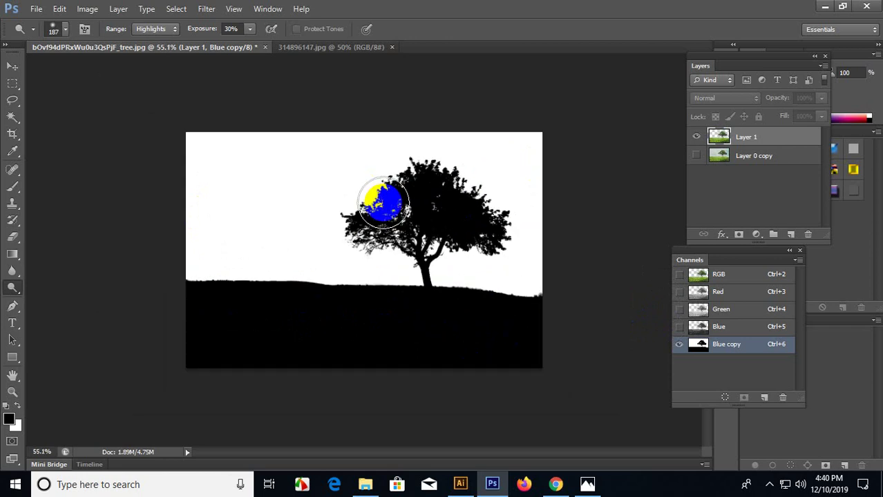
{"action": "scroll", "coordinate": [435, 214], "scroll_direction": "up", "scroll_amount": 2}
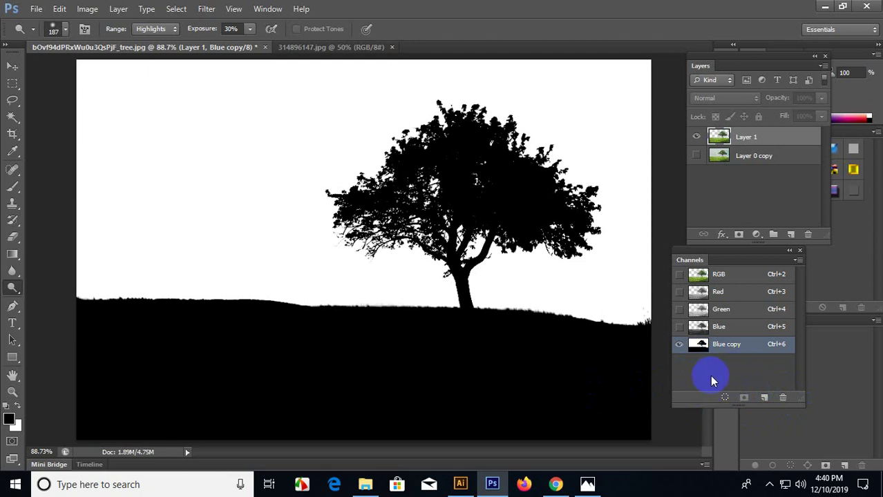
Load the Blue copy channel as a selection and delete that channel.
{"action": "left_click", "coordinate": [724, 397]}
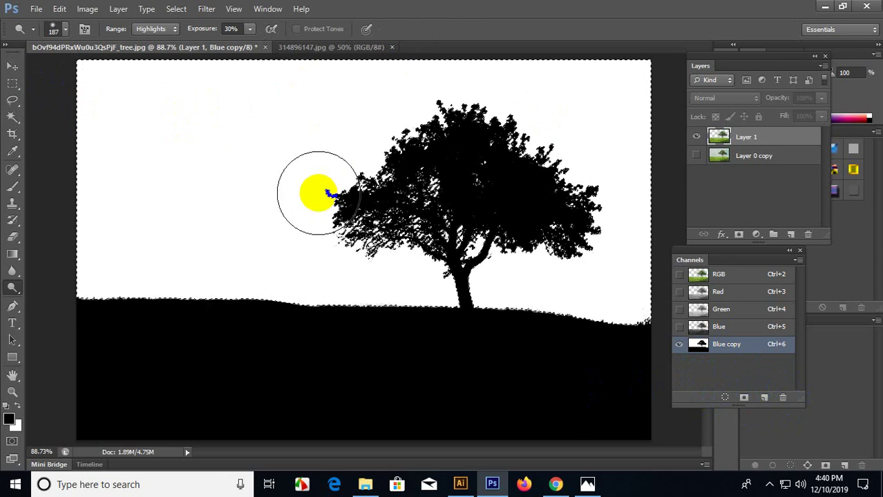
{"action": "scroll", "coordinate": [318, 193], "scroll_direction": "down", "scroll_amount": 3}
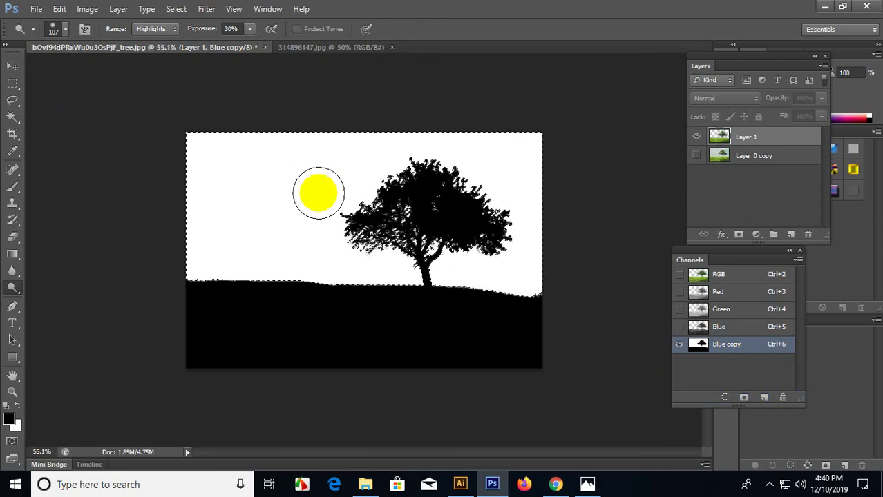
{"action": "scroll", "coordinate": [368, 274], "scroll_direction": "up", "scroll_amount": 1}
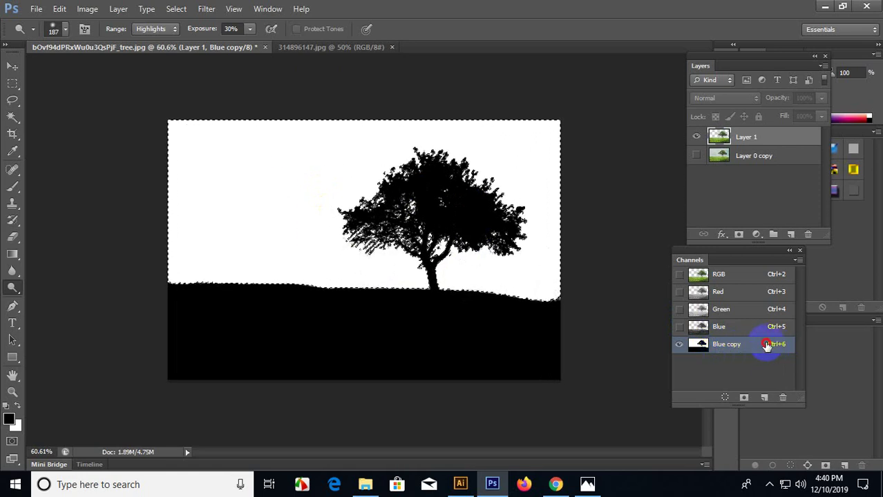
{"action": "left_click_drag", "start_coordinate": [765, 346], "coordinate": [784, 395]}
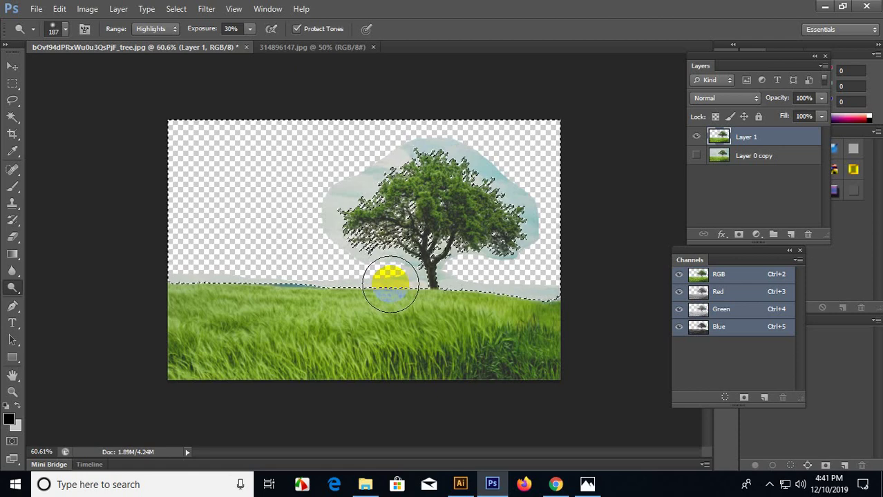
Delete the selected sky remnants from Layer 1 and deselect.
{"action": "left_click_drag", "start_coordinate": [743, 261], "coordinate": [772, 269]}
{"action": "left_click_drag", "start_coordinate": [753, 67], "coordinate": [668, 82]}
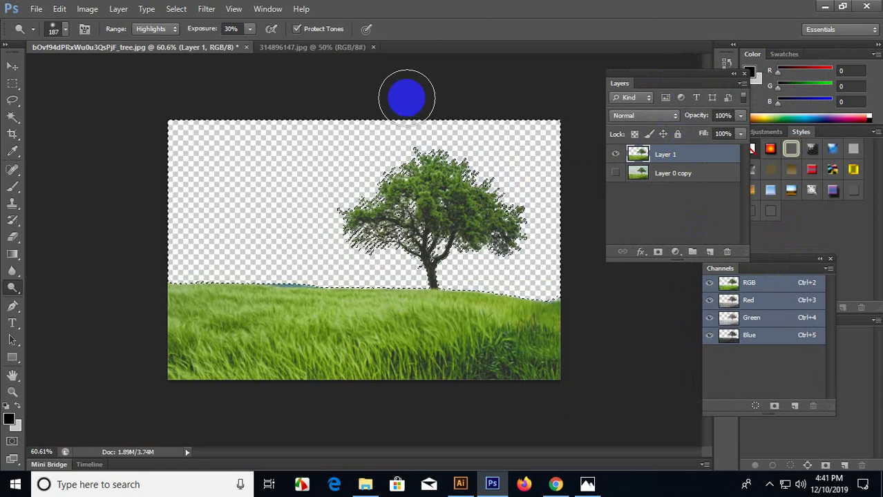
{"action": "key", "text": "ctrl+d"}
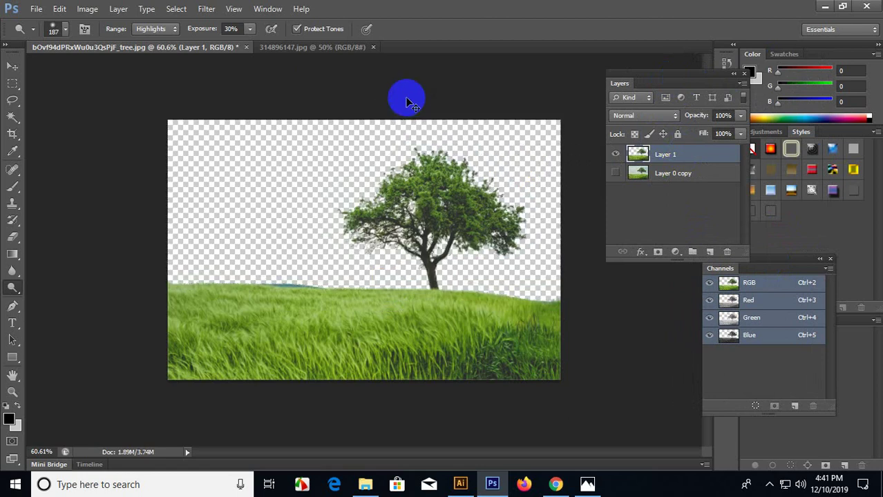
{"action": "scroll", "coordinate": [419, 148], "scroll_direction": "down", "scroll_amount": 1}
Add a new empty layer and place it directly beneath Layer 1.
{"action": "left_click", "coordinate": [18, 64]}
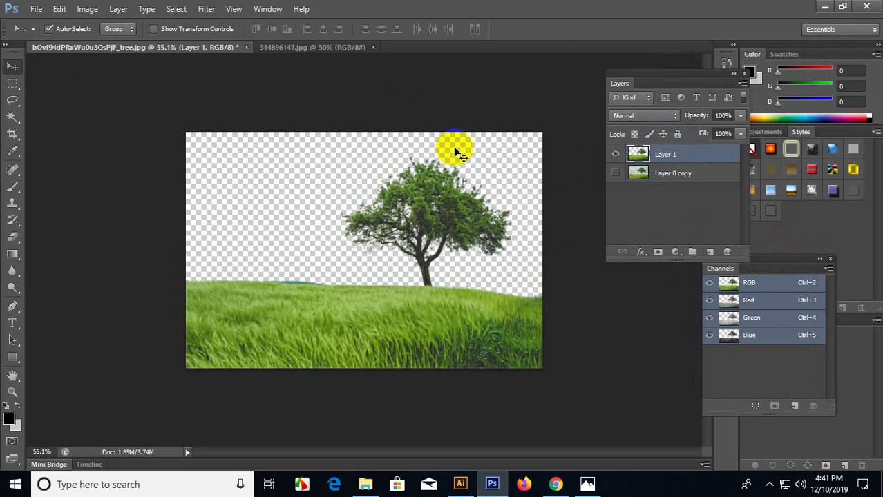
{"action": "left_click", "coordinate": [712, 251]}
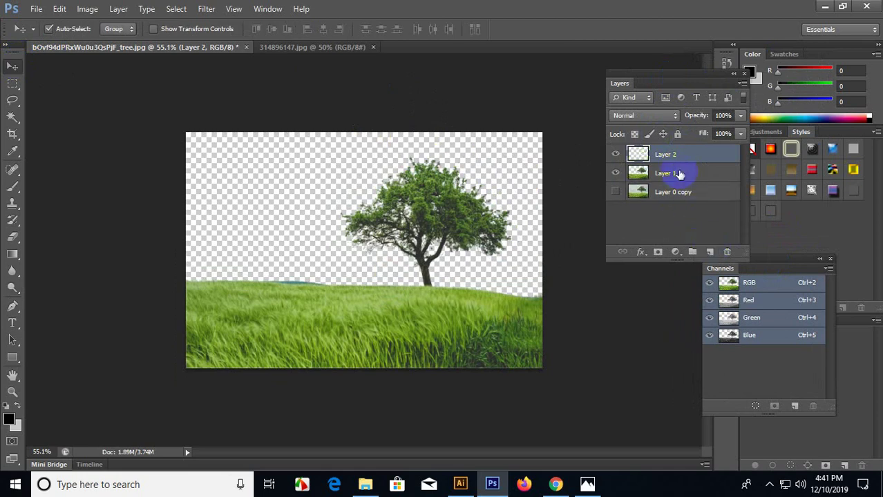
{"action": "left_click_drag", "start_coordinate": [670, 160], "coordinate": [672, 178]}
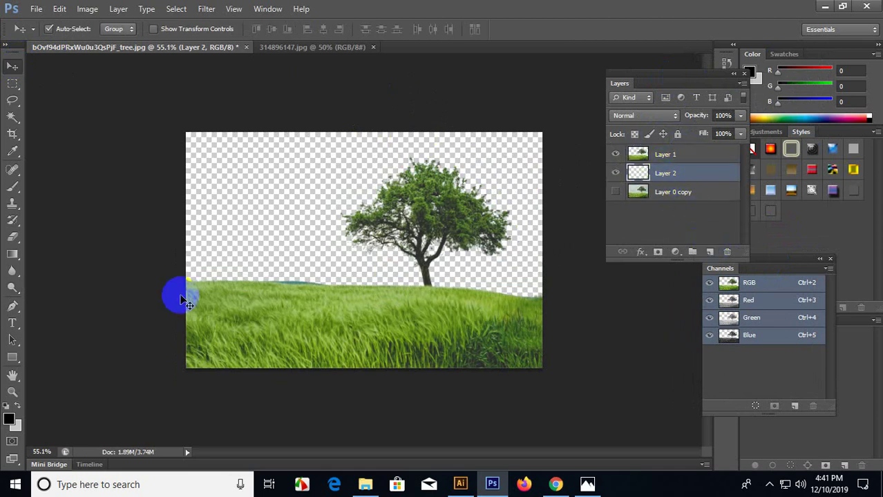
Set the background color to grey #808080 and fill Layer 2 with it.
{"action": "left_click", "coordinate": [15, 425]}
{"action": "left_click", "coordinate": [417, 248]}
{"action": "left_click_drag", "start_coordinate": [416, 247], "coordinate": [430, 278]}
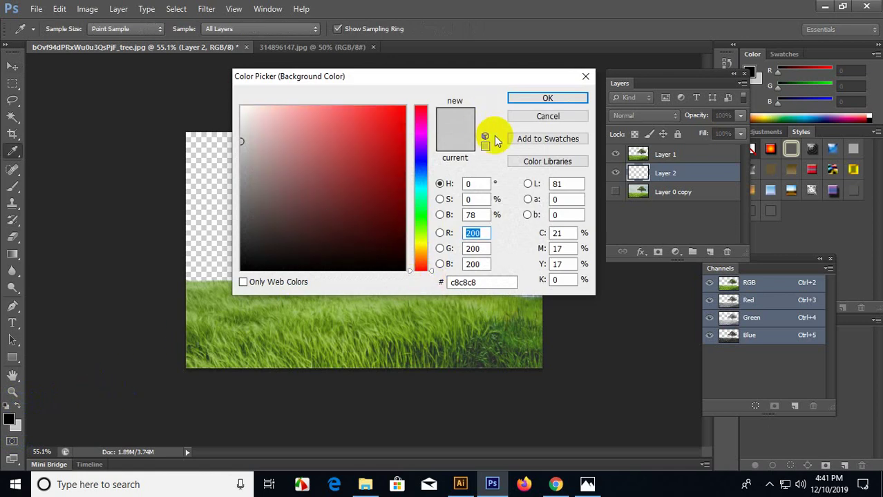
{"action": "left_click_drag", "start_coordinate": [246, 130], "coordinate": [214, 188]}
{"action": "left_click", "coordinate": [533, 97]}
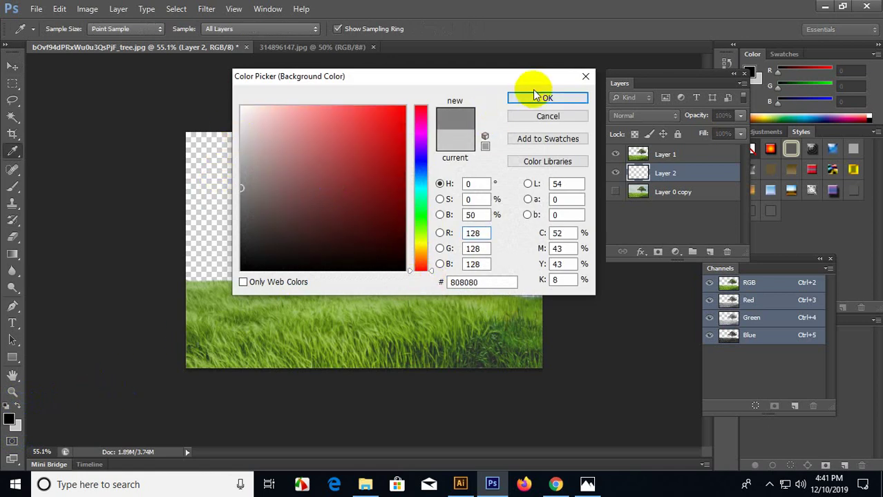
{"action": "key", "text": "v"}
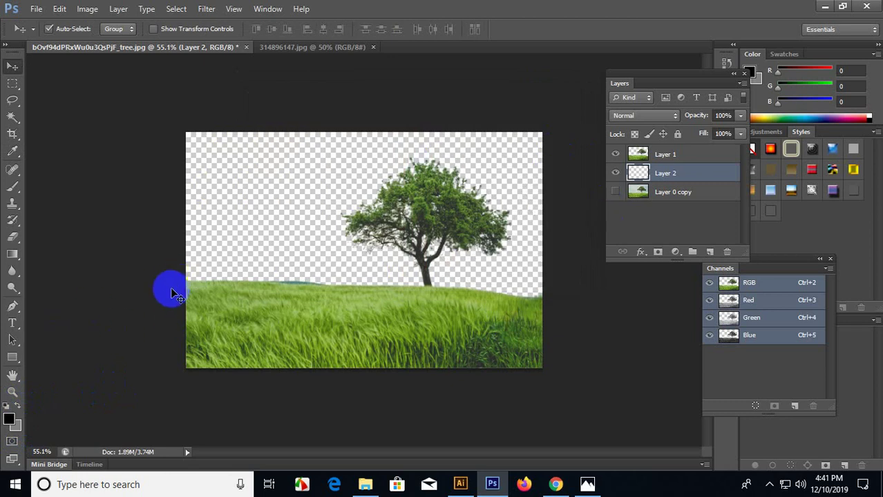
{"action": "key", "text": "ctrl+BackSpace"}
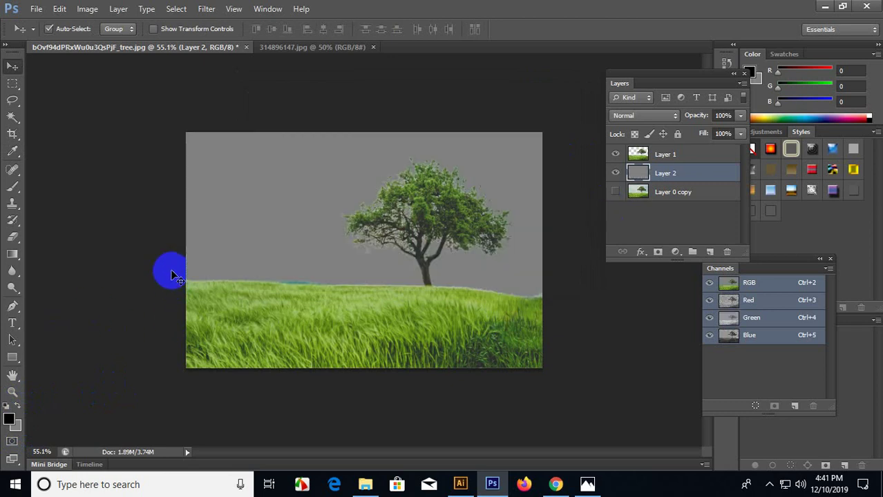
{"action": "left_click", "coordinate": [13, 66]}
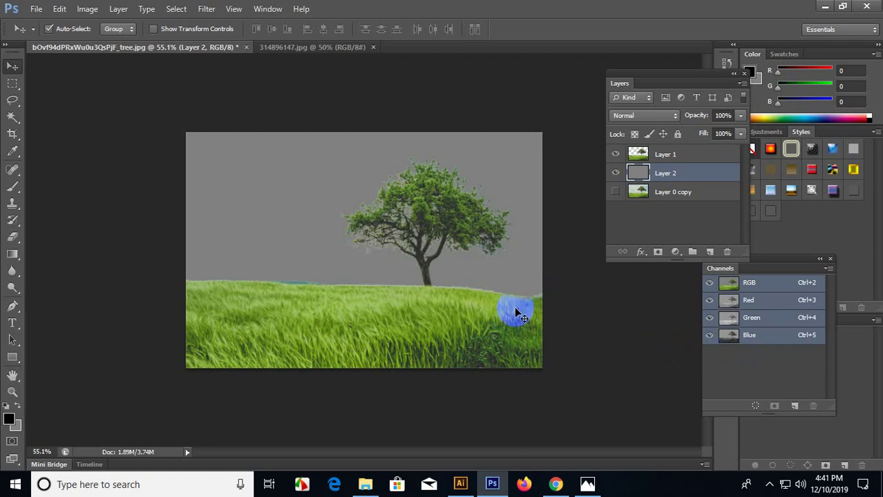
Check the cutout edges against the grey backdrop and remove the grey fill layer.
{"action": "scroll", "coordinate": [463, 260], "scroll_direction": "up", "scroll_amount": 3}
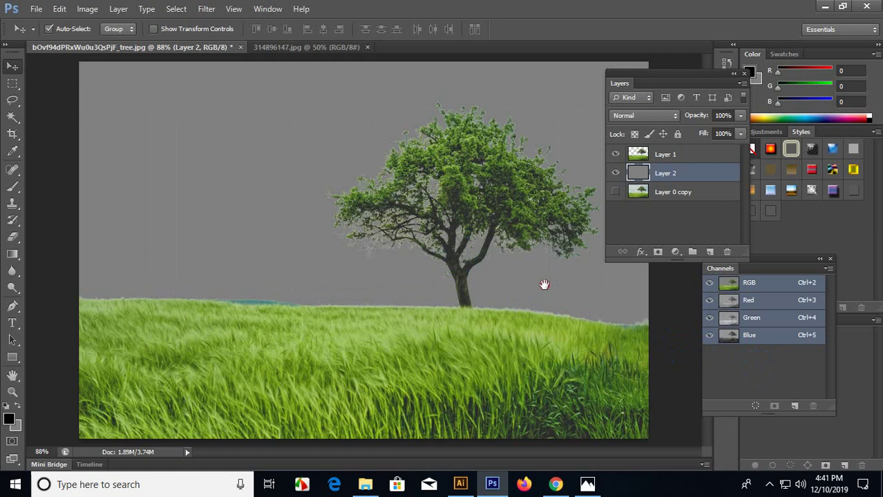
{"action": "scroll", "coordinate": [475, 290], "scroll_direction": "down", "scroll_amount": 2}
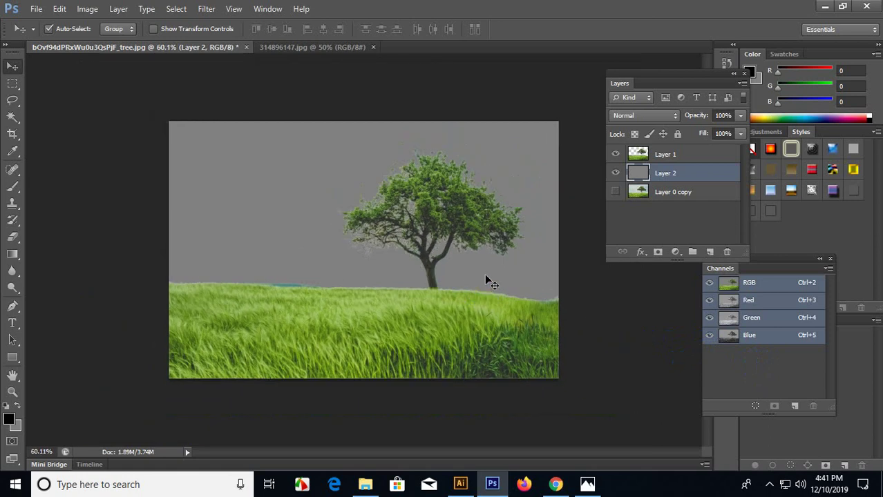
{"action": "left_click", "coordinate": [491, 247]}
{"action": "key", "text": "Delete"}
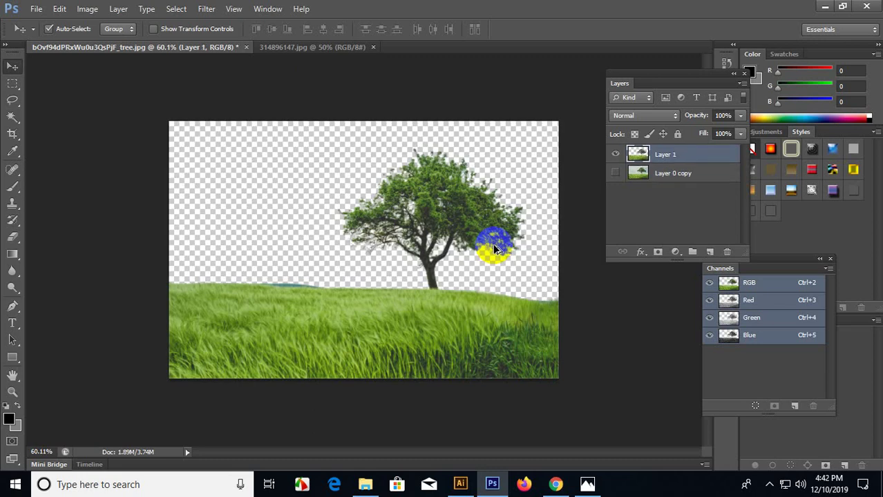
Undo the sky removal and the deletion of the Blue copy channel, and clear the selection.
{"action": "key", "text": "ctrl+alt+z"}
{"action": "key", "text": "ctrl+alt+z"}
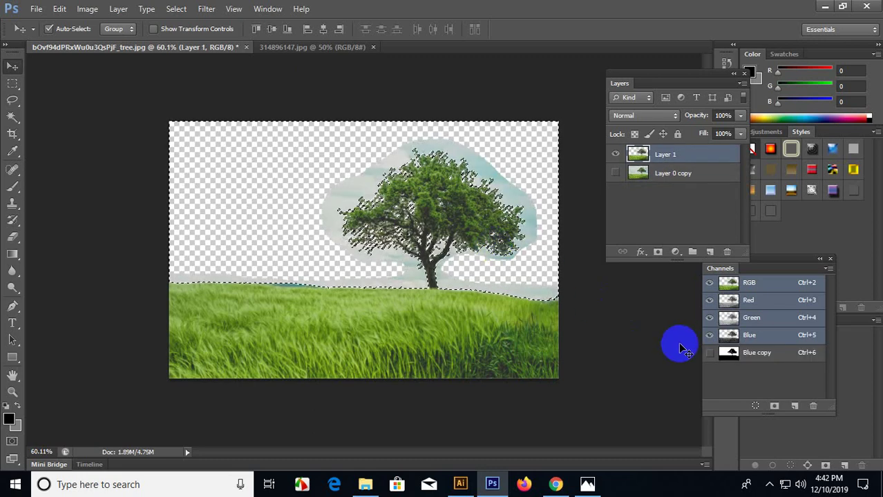
{"action": "key", "text": "ctrl+d"}
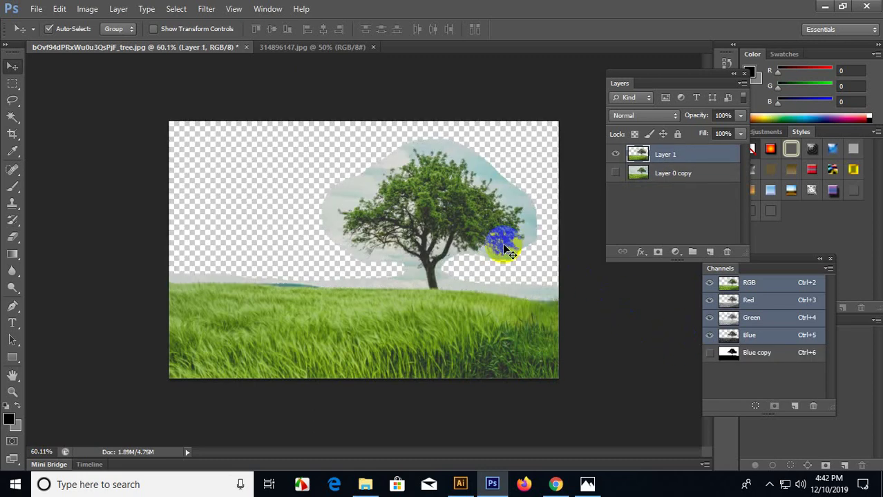
{"action": "left_click", "coordinate": [453, 198]}
{"action": "left_click_drag", "start_coordinate": [698, 81], "coordinate": [682, 51]}
Display the Blue copy channel alone to examine the black-and-white tree mask.
{"action": "left_click", "coordinate": [711, 353]}
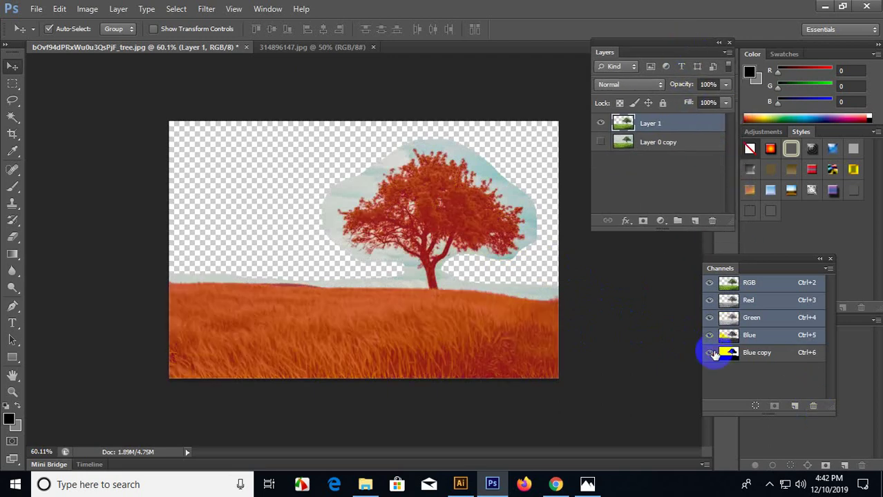
{"action": "key", "text": "ctrl+6"}
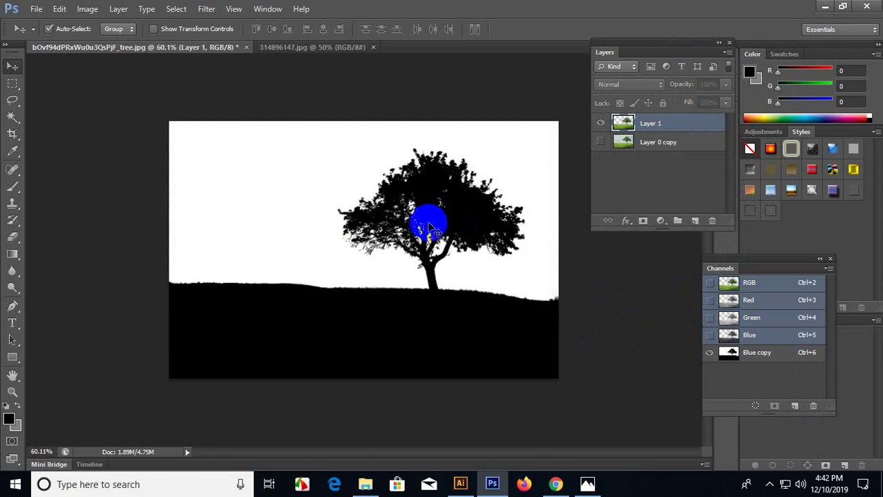
{"action": "left_click", "coordinate": [506, 216]}
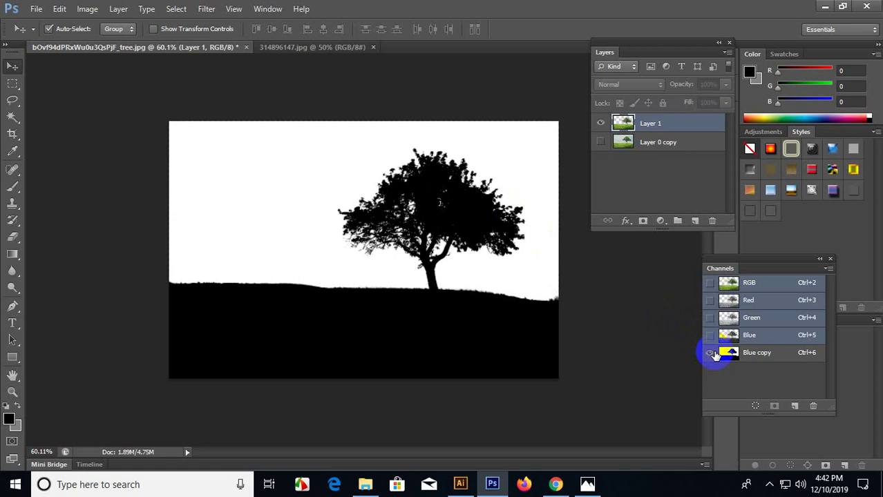
Delete the edited Blue copy channel and make a fresh duplicate of the Blue channel.
{"action": "left_click_drag", "start_coordinate": [766, 355], "coordinate": [814, 406]}
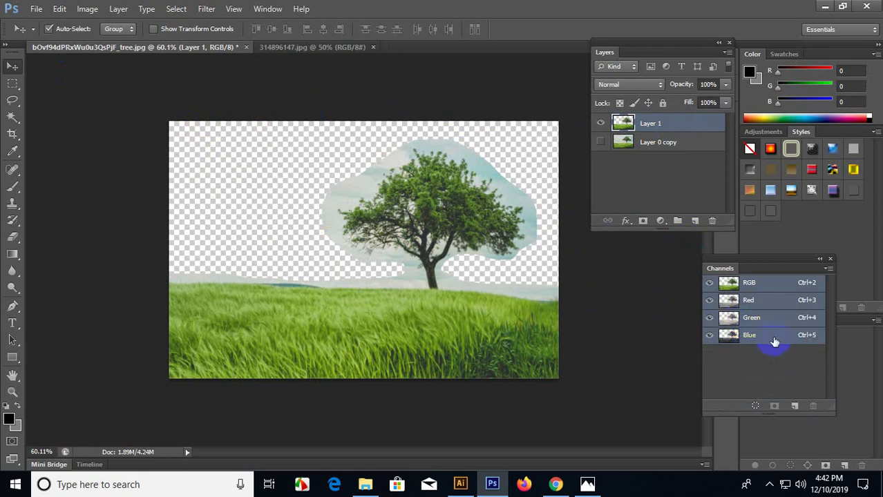
{"action": "left_click_drag", "start_coordinate": [765, 266], "coordinate": [707, 267]}
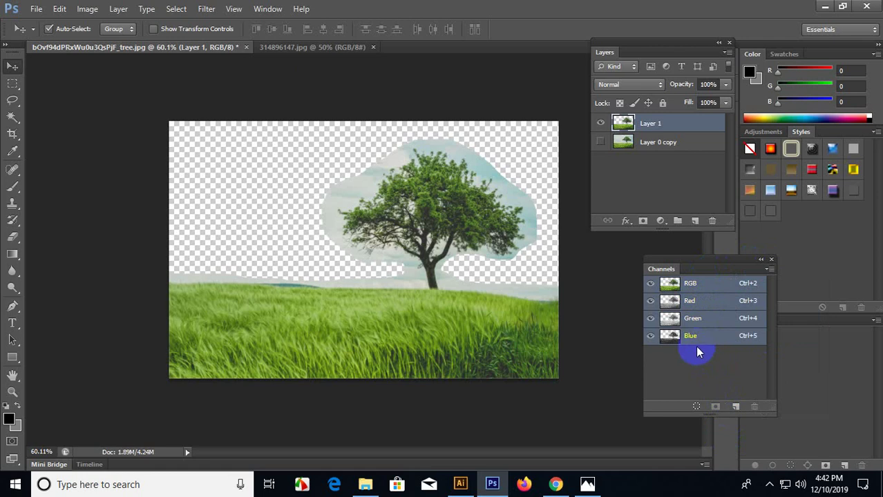
{"action": "left_click_drag", "start_coordinate": [696, 348], "coordinate": [735, 404]}
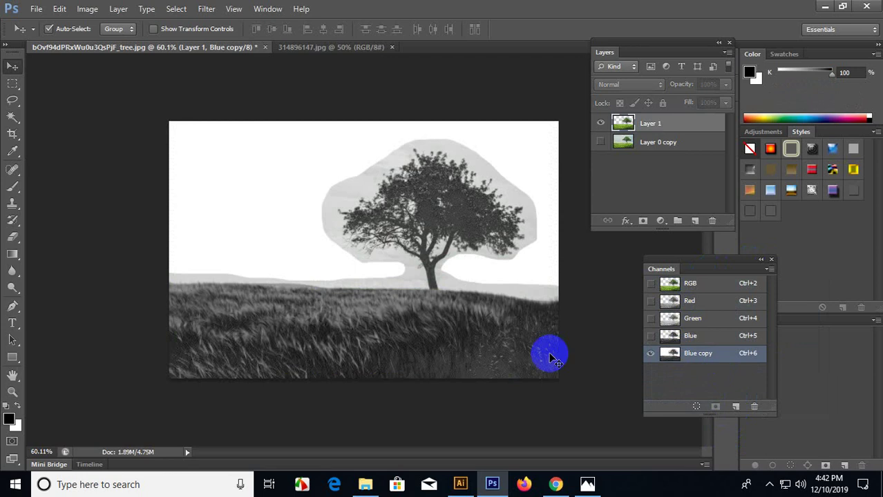
{"action": "left_click", "coordinate": [403, 290]}
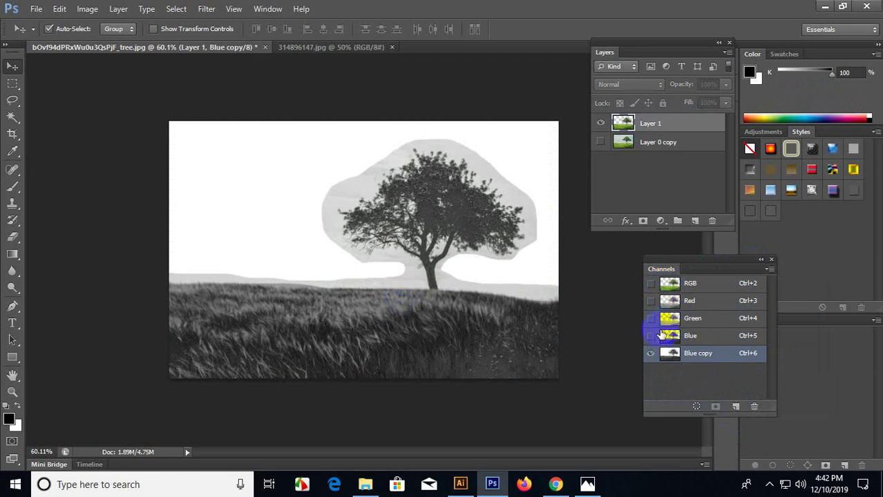
{"action": "left_click", "coordinate": [696, 378]}
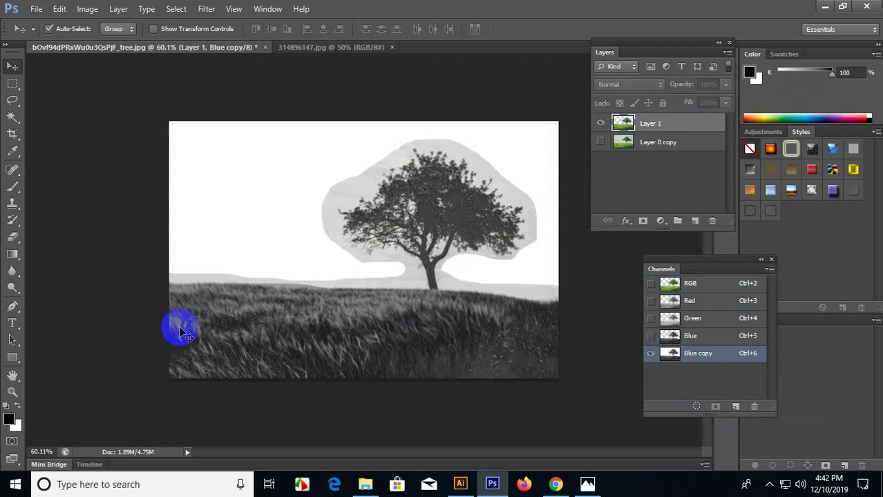
Apply Levels to the Blue copy channel with a black input of 133 and a white input of 229.
{"action": "left_click_drag", "start_coordinate": [181, 332], "coordinate": [138, 291]}
{"action": "mouse_move", "coordinate": [365, 247]}
{"action": "left_mouse_down"}
{"action": "mouse_move", "coordinate": [422, 187]}
{"action": "mouse_move", "coordinate": [437, 237]}
{"action": "mouse_move", "coordinate": [368, 349]}
{"action": "mouse_move", "coordinate": [258, 333]}
{"action": "mouse_move", "coordinate": [393, 330]}
{"action": "mouse_move", "coordinate": [418, 357]}
{"action": "mouse_move", "coordinate": [304, 349]}
{"action": "left_mouse_up"}
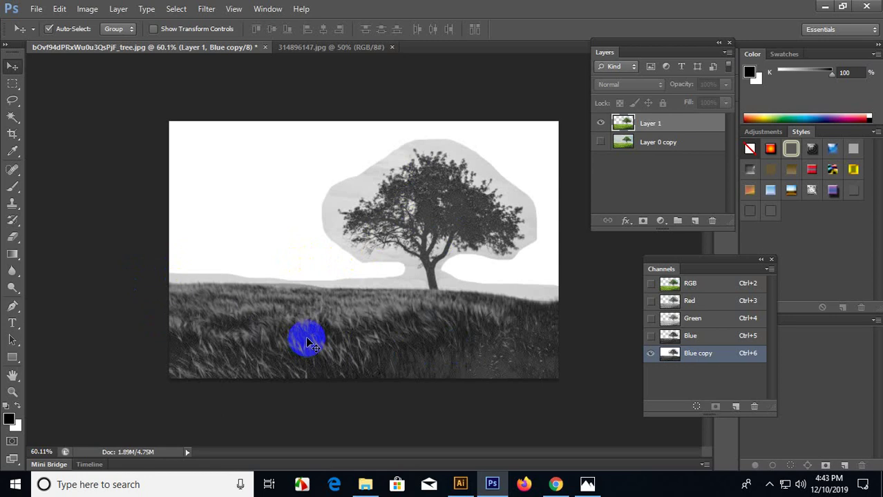
{"action": "key", "text": "ctrl+l"}
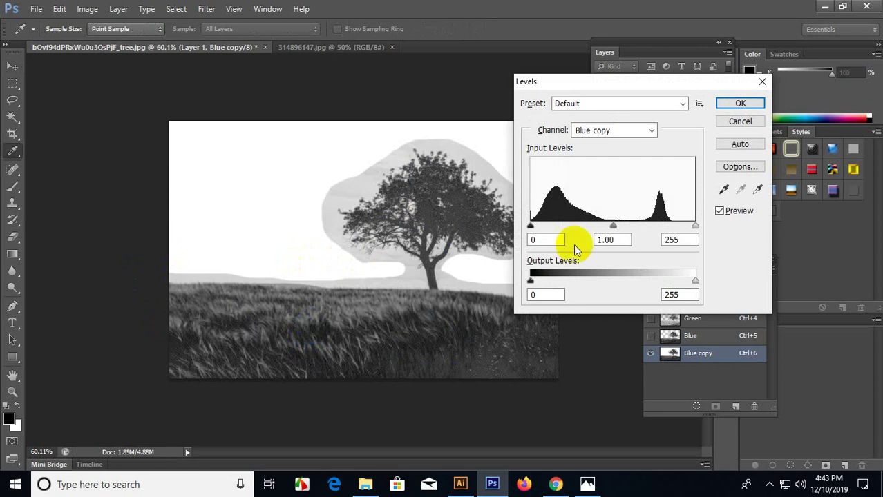
{"action": "left_click_drag", "start_coordinate": [531, 228], "coordinate": [614, 227]}
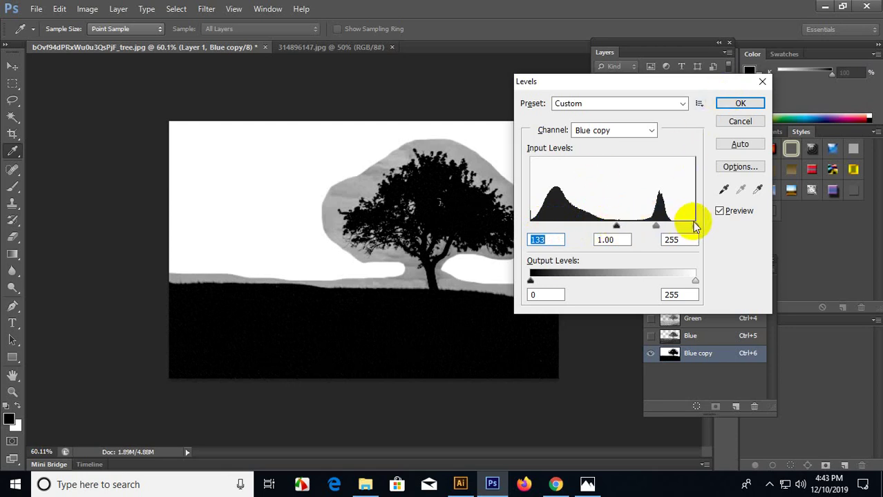
{"action": "left_click_drag", "start_coordinate": [695, 227], "coordinate": [679, 229]}
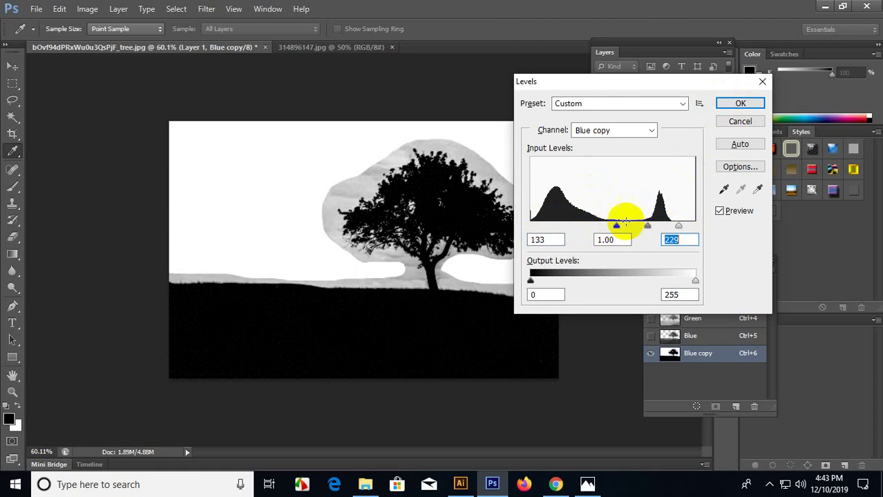
{"action": "left_click", "coordinate": [730, 104]}
Paint over the leftover light specks in the grass area of the mask with a size 90 black brush.
{"action": "key", "text": "v"}
{"action": "scroll", "coordinate": [546, 397], "scroll_direction": "up", "scroll_amount": 3}
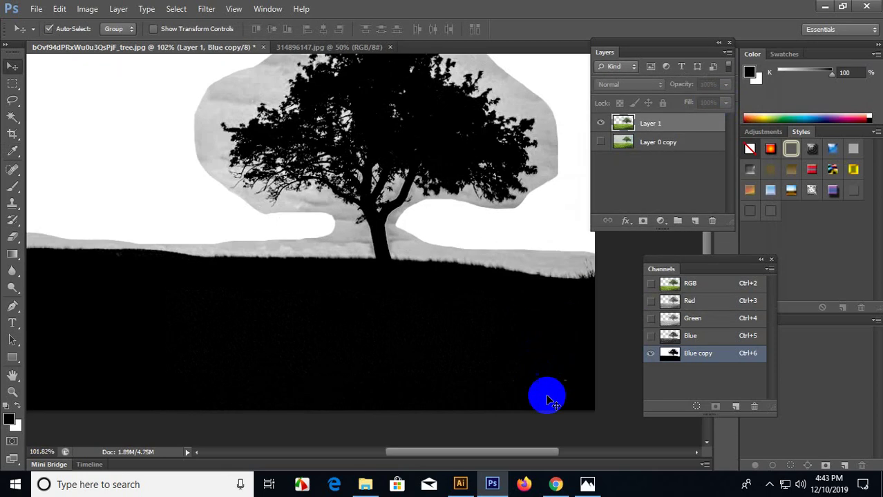
{"action": "scroll", "coordinate": [546, 399], "scroll_direction": "up", "scroll_amount": 3}
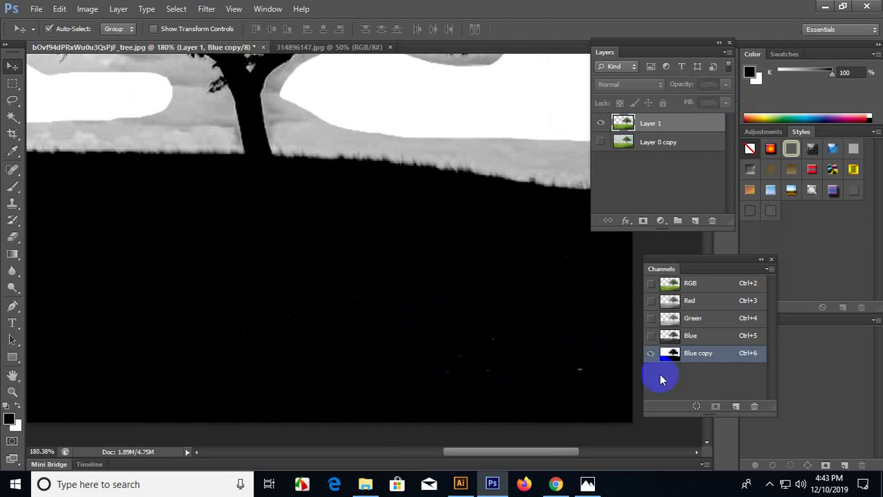
{"action": "scroll", "coordinate": [497, 336], "scroll_direction": "down", "scroll_amount": 5}
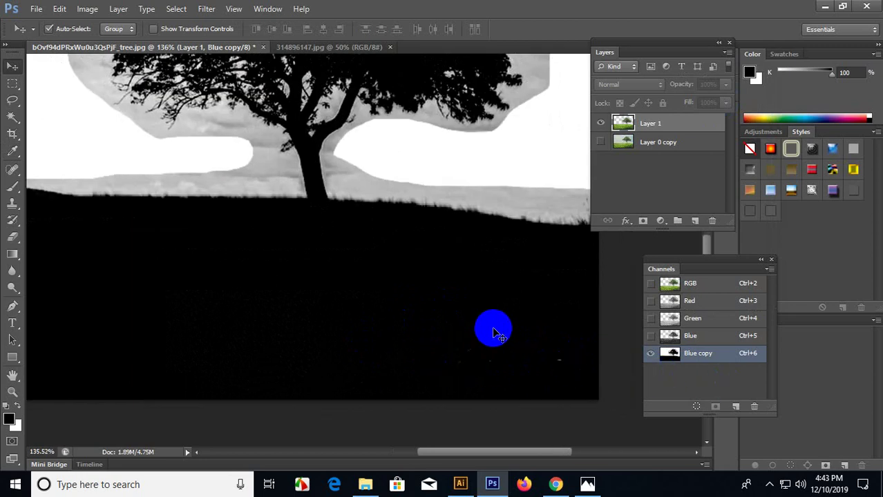
{"action": "scroll", "coordinate": [497, 333], "scroll_direction": "down", "scroll_amount": 1}
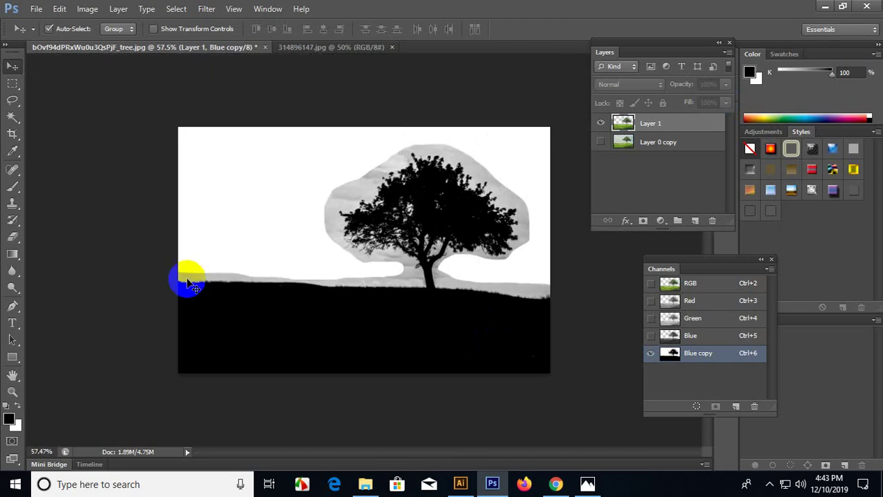
{"action": "left_click", "coordinate": [13, 186]}
{"action": "scroll", "coordinate": [525, 370], "scroll_direction": "up", "scroll_amount": 3}
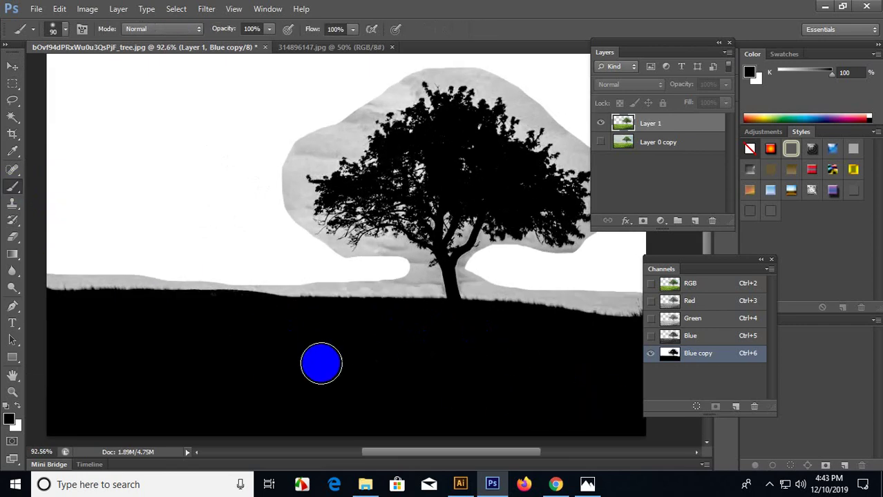
{"action": "left_click_drag", "start_coordinate": [183, 305], "coordinate": [242, 323]}
{"action": "key", "text": "ctrl+z"}
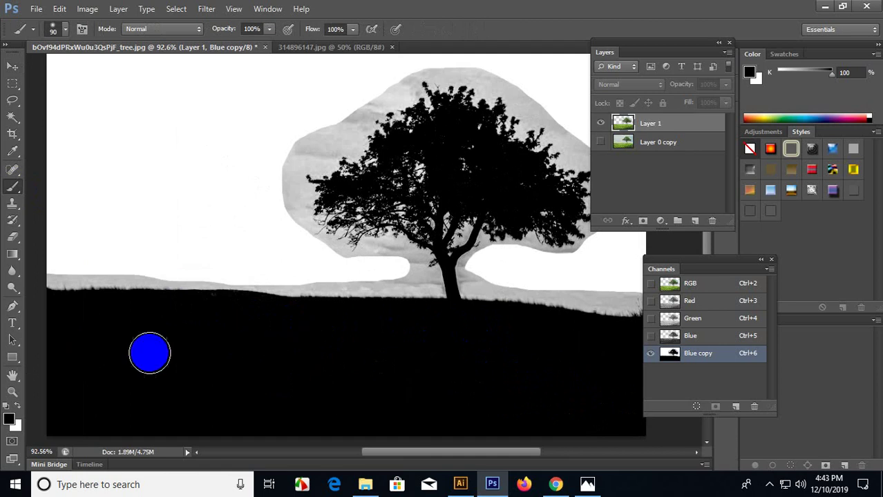
{"action": "mouse_move", "coordinate": [148, 355]}
{"action": "left_mouse_down"}
{"action": "mouse_move", "coordinate": [492, 342]}
{"action": "mouse_move", "coordinate": [532, 372]}
{"action": "mouse_move", "coordinate": [304, 402]}
{"action": "mouse_move", "coordinate": [480, 426]}
{"action": "left_mouse_up"}
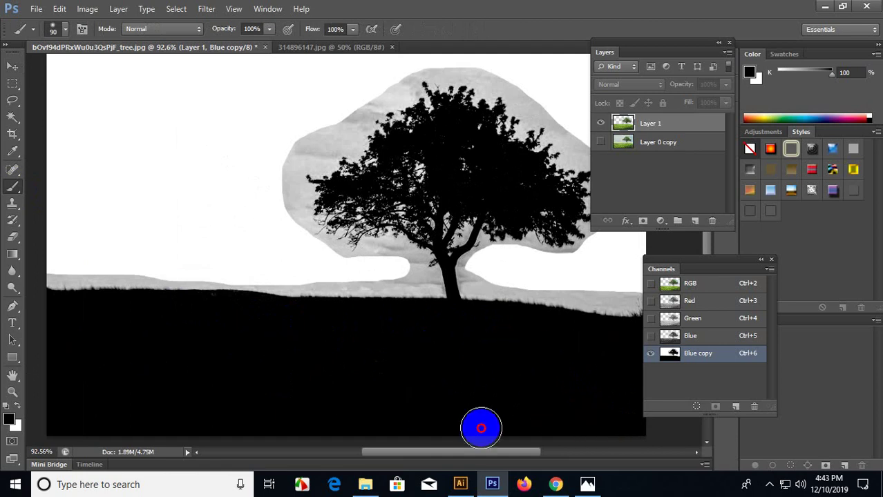
{"action": "scroll", "coordinate": [286, 406], "scroll_direction": "down", "scroll_amount": 2}
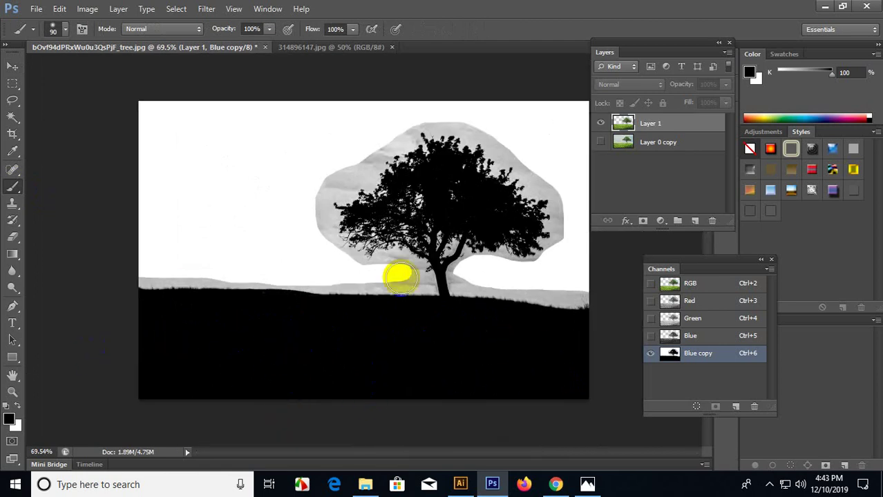
Touch up the tree and the grass near the horizon with a few more black brush strokes.
{"action": "scroll", "coordinate": [394, 277], "scroll_direction": "up", "scroll_amount": 3}
{"action": "mouse_move", "coordinate": [507, 209]}
{"action": "left_mouse_down"}
{"action": "mouse_move", "coordinate": [511, 185]}
{"action": "mouse_move", "coordinate": [483, 215]}
{"action": "left_mouse_up"}
{"action": "scroll", "coordinate": [166, 285], "scroll_direction": "down", "scroll_amount": 3}
{"action": "mouse_move", "coordinate": [251, 303]}
{"action": "left_mouse_down"}
{"action": "mouse_move", "coordinate": [210, 332]}
{"action": "mouse_move", "coordinate": [447, 353]}
{"action": "mouse_move", "coordinate": [245, 328]}
{"action": "left_mouse_up"}
{"action": "left_click", "coordinate": [12, 66]}
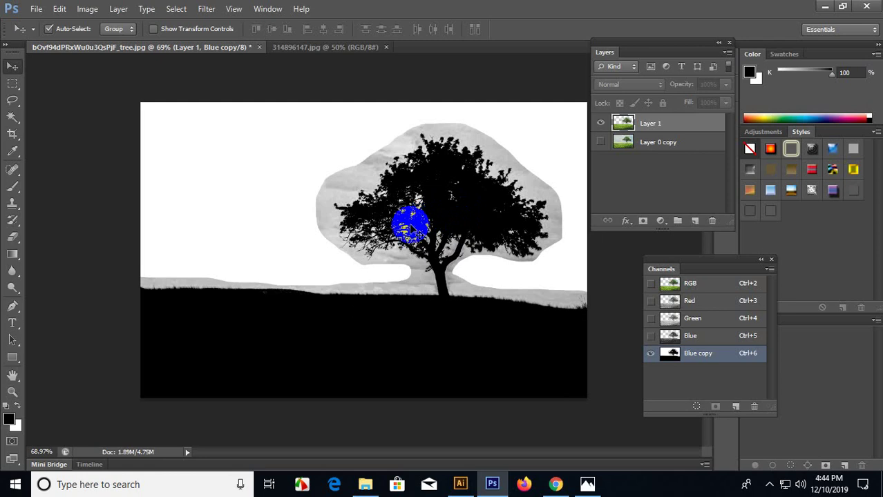
Whiten the grey areas around the tree and along the horizon using the Dodge tool on Highlights at 30% exposure.
{"action": "left_click", "coordinate": [14, 292]}
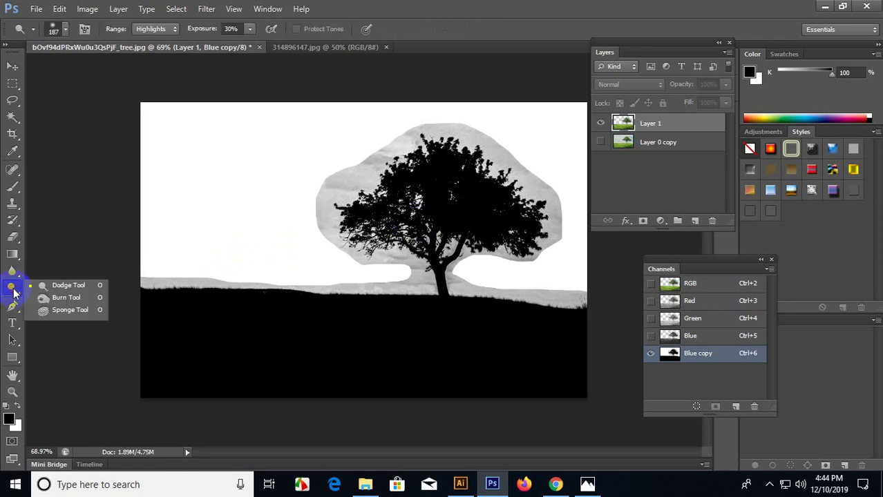
{"action": "left_click", "coordinate": [63, 285]}
{"action": "left_click", "coordinate": [151, 29]}
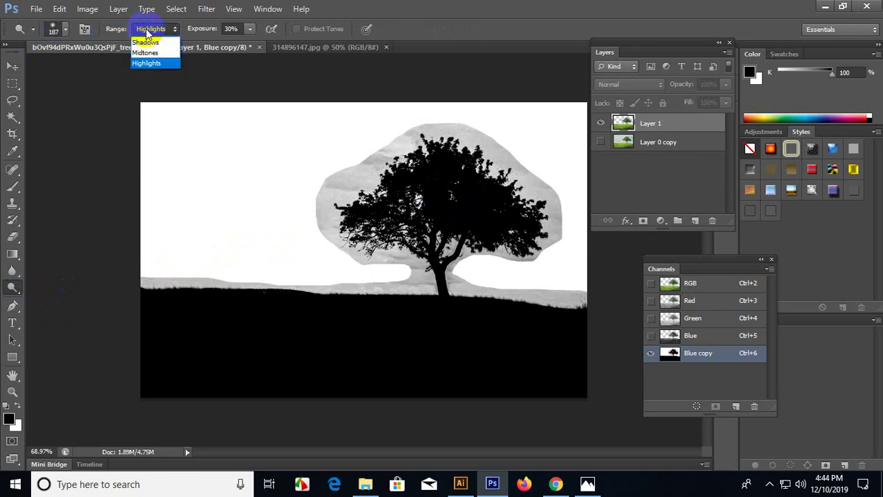
{"action": "left_click", "coordinate": [151, 63]}
{"action": "mouse_move", "coordinate": [321, 311]}
{"action": "left_mouse_down"}
{"action": "mouse_move", "coordinate": [355, 212]}
{"action": "mouse_move", "coordinate": [348, 189]}
{"action": "mouse_move", "coordinate": [370, 152]}
{"action": "mouse_move", "coordinate": [390, 132]}
{"action": "mouse_move", "coordinate": [434, 138]}
{"action": "mouse_move", "coordinate": [380, 140]}
{"action": "left_mouse_up"}
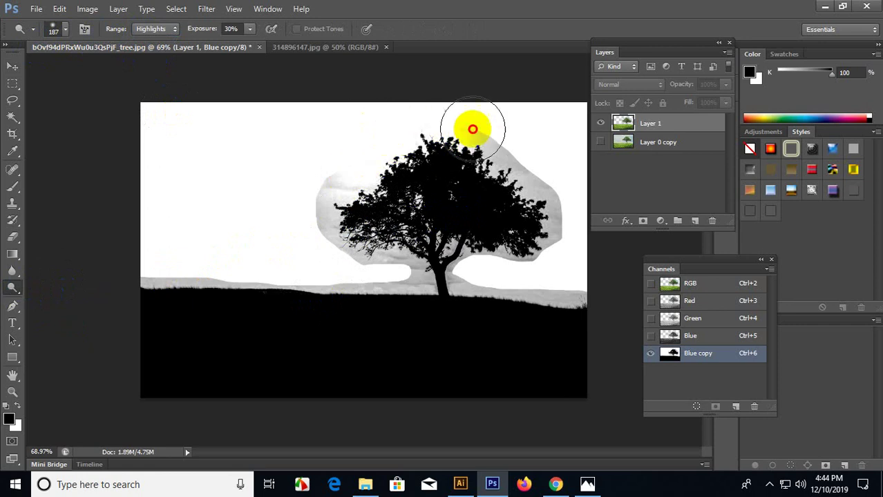
{"action": "mouse_move", "coordinate": [469, 128]}
{"action": "left_mouse_down"}
{"action": "mouse_move", "coordinate": [359, 129]}
{"action": "mouse_move", "coordinate": [474, 148]}
{"action": "mouse_move", "coordinate": [518, 164]}
{"action": "mouse_move", "coordinate": [523, 177]}
{"action": "mouse_move", "coordinate": [506, 135]}
{"action": "mouse_move", "coordinate": [558, 260]}
{"action": "mouse_move", "coordinate": [569, 256]}
{"action": "mouse_move", "coordinate": [558, 207]}
{"action": "mouse_move", "coordinate": [558, 273]}
{"action": "mouse_move", "coordinate": [551, 196]}
{"action": "mouse_move", "coordinate": [574, 279]}
{"action": "mouse_move", "coordinate": [590, 287]}
{"action": "mouse_move", "coordinate": [534, 279]}
{"action": "mouse_move", "coordinate": [597, 285]}
{"action": "mouse_move", "coordinate": [456, 300]}
{"action": "mouse_move", "coordinate": [569, 311]}
{"action": "mouse_move", "coordinate": [499, 303]}
{"action": "mouse_move", "coordinate": [585, 290]}
{"action": "mouse_move", "coordinate": [514, 256]}
{"action": "mouse_move", "coordinate": [428, 264]}
{"action": "mouse_move", "coordinate": [296, 166]}
{"action": "mouse_move", "coordinate": [336, 232]}
{"action": "mouse_move", "coordinate": [326, 175]}
{"action": "mouse_move", "coordinate": [344, 251]}
{"action": "mouse_move", "coordinate": [308, 202]}
{"action": "mouse_move", "coordinate": [386, 238]}
{"action": "mouse_move", "coordinate": [405, 235]}
{"action": "mouse_move", "coordinate": [420, 183]}
{"action": "mouse_move", "coordinate": [444, 218]}
{"action": "mouse_move", "coordinate": [437, 233]}
{"action": "mouse_move", "coordinate": [406, 192]}
{"action": "mouse_move", "coordinate": [425, 271]}
{"action": "mouse_move", "coordinate": [346, 224]}
{"action": "mouse_move", "coordinate": [441, 276]}
{"action": "mouse_move", "coordinate": [331, 277]}
{"action": "mouse_move", "coordinate": [442, 288]}
{"action": "mouse_move", "coordinate": [232, 286]}
{"action": "mouse_move", "coordinate": [224, 269]}
{"action": "mouse_move", "coordinate": [158, 264]}
{"action": "mouse_move", "coordinate": [95, 275]}
{"action": "mouse_move", "coordinate": [371, 274]}
{"action": "mouse_move", "coordinate": [186, 277]}
{"action": "mouse_move", "coordinate": [503, 256]}
{"action": "mouse_move", "coordinate": [387, 241]}
{"action": "mouse_move", "coordinate": [552, 254]}
{"action": "mouse_move", "coordinate": [566, 243]}
{"action": "mouse_move", "coordinate": [456, 205]}
{"action": "mouse_move", "coordinate": [351, 210]}
{"action": "mouse_move", "coordinate": [510, 164]}
{"action": "mouse_move", "coordinate": [343, 224]}
{"action": "mouse_move", "coordinate": [519, 214]}
{"action": "mouse_move", "coordinate": [464, 188]}
{"action": "mouse_move", "coordinate": [543, 227]}
{"action": "mouse_move", "coordinate": [372, 235]}
{"action": "mouse_move", "coordinate": [528, 187]}
{"action": "mouse_move", "coordinate": [381, 312]}
{"action": "mouse_move", "coordinate": [610, 314]}
{"action": "mouse_move", "coordinate": [579, 259]}
{"action": "mouse_move", "coordinate": [591, 310]}
{"action": "mouse_move", "coordinate": [517, 223]}
{"action": "mouse_move", "coordinate": [382, 142]}
{"action": "mouse_move", "coordinate": [405, 187]}
{"action": "left_mouse_up"}
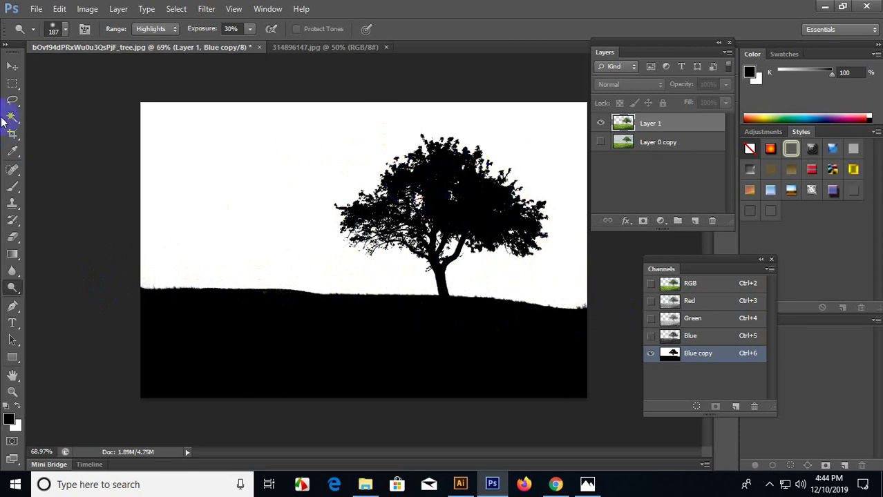
{"action": "left_click", "coordinate": [13, 67]}
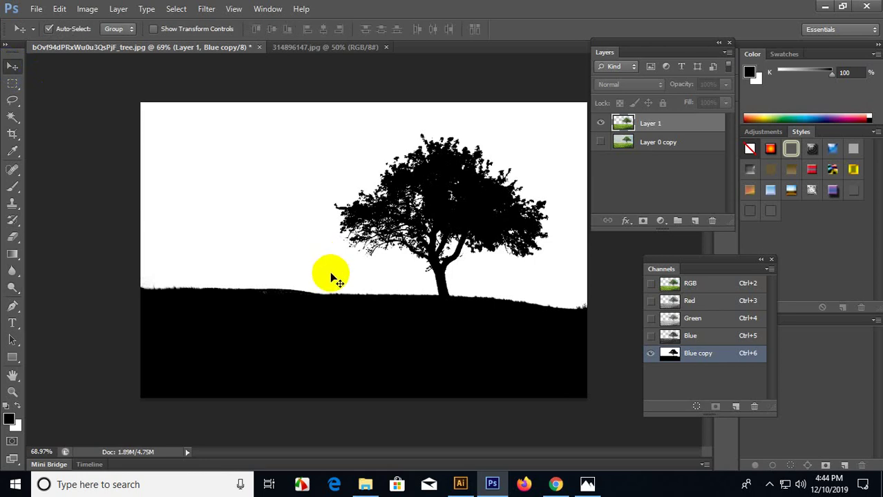
{"action": "left_click", "coordinate": [355, 243]}
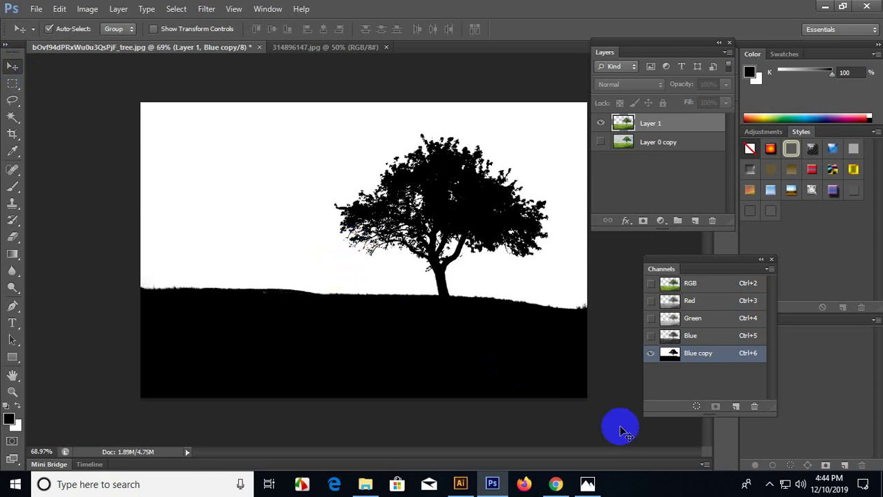
Load the white sky area of the Blue copy channel as a selection.
{"action": "left_click", "coordinate": [697, 408]}
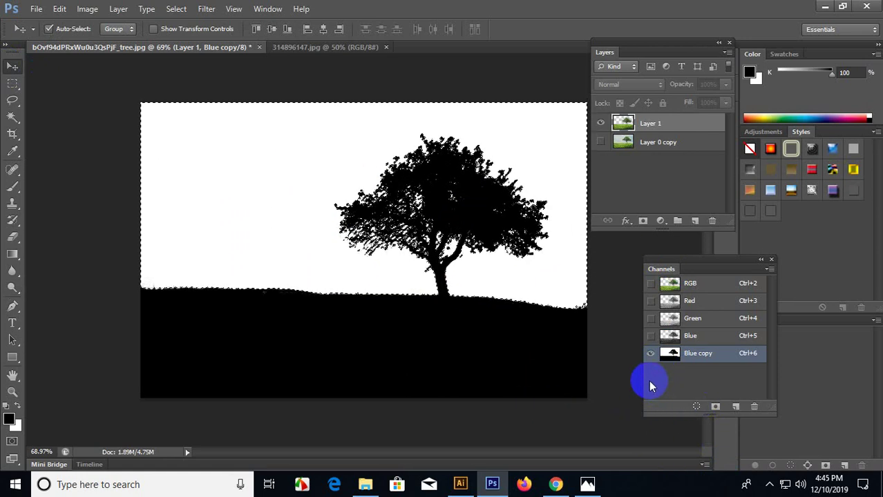
{"action": "double_click", "coordinate": [698, 357]}
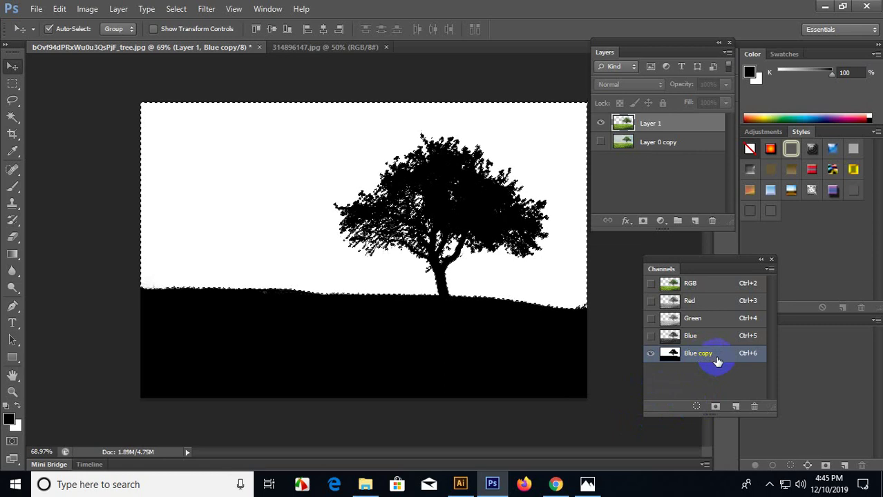
{"action": "left_click", "coordinate": [734, 359]}
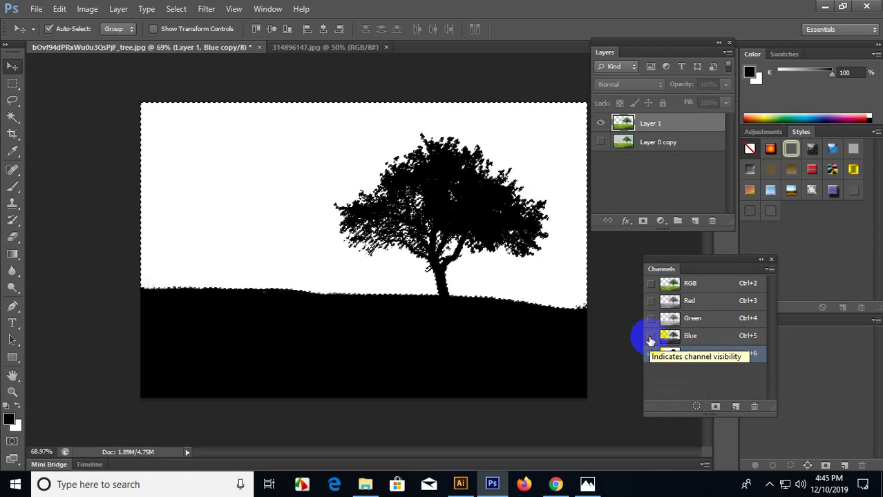
Preview the mask and selection over the full-colour image, and return to viewing the Blue copy channel alone.
{"action": "left_click", "coordinate": [650, 283]}
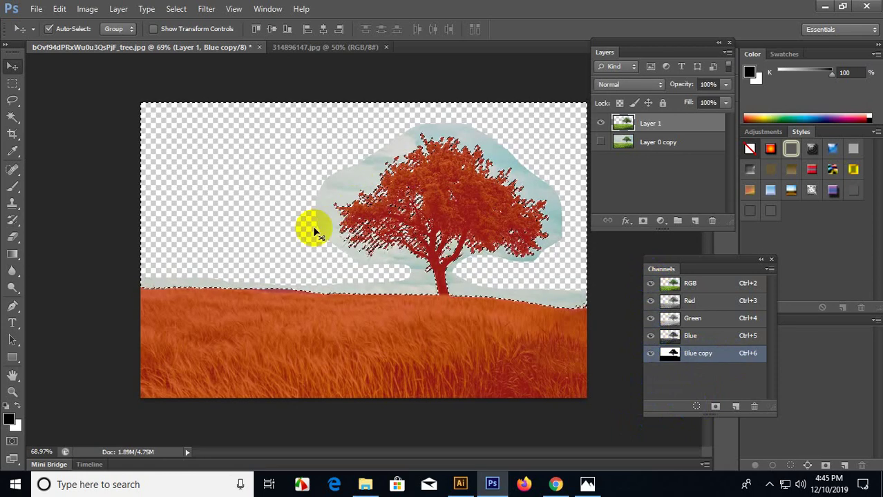
{"action": "left_click", "coordinate": [387, 366]}
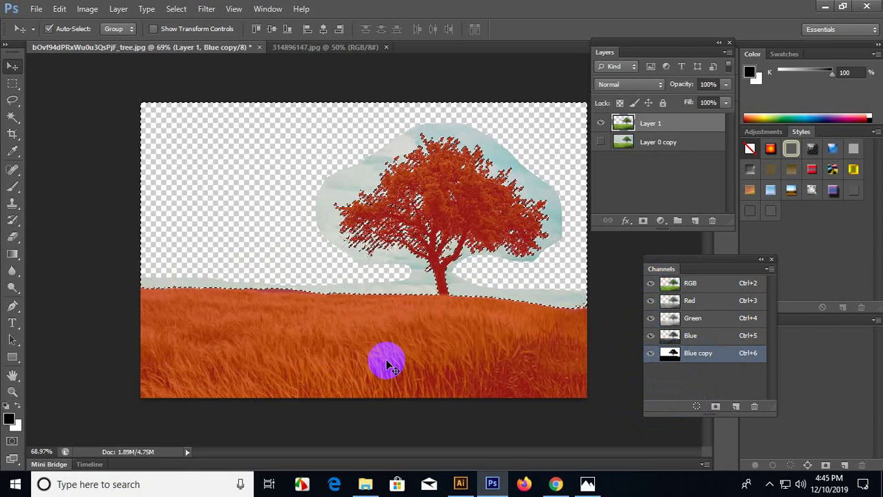
{"action": "left_click", "coordinate": [694, 355]}
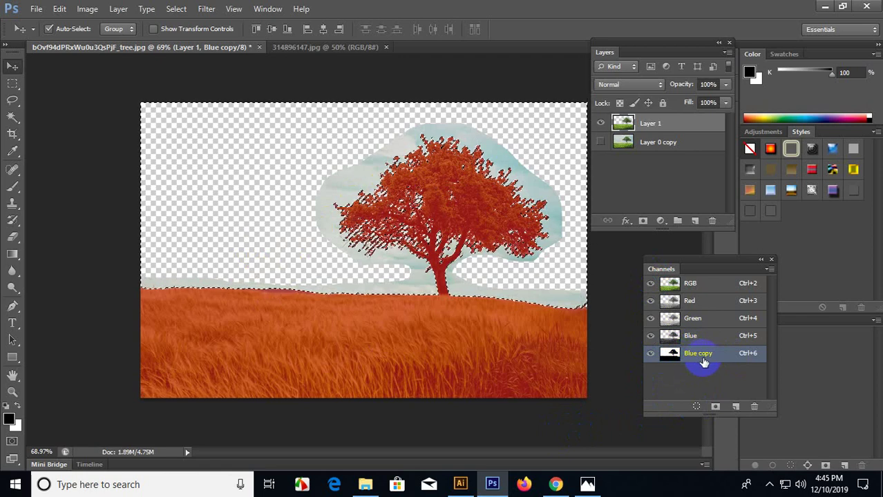
{"action": "left_click", "coordinate": [650, 285]}
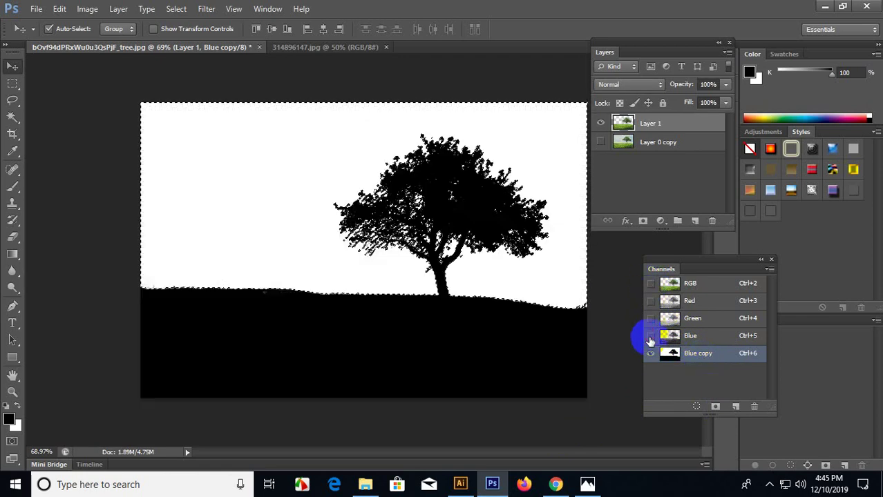
Delete the Blue copy channel, and erase the selected sky from Layer 1 before clearing the selection.
{"action": "left_click_drag", "start_coordinate": [730, 353], "coordinate": [755, 404]}
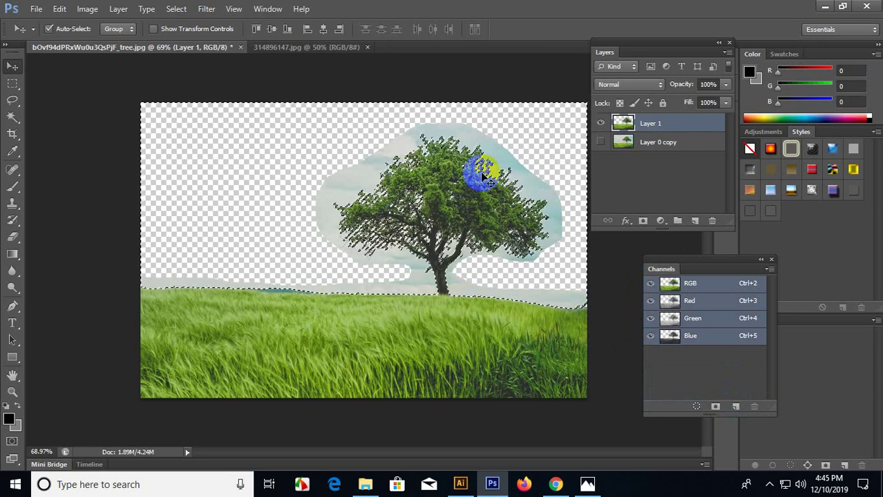
{"action": "key", "text": "Delete"}
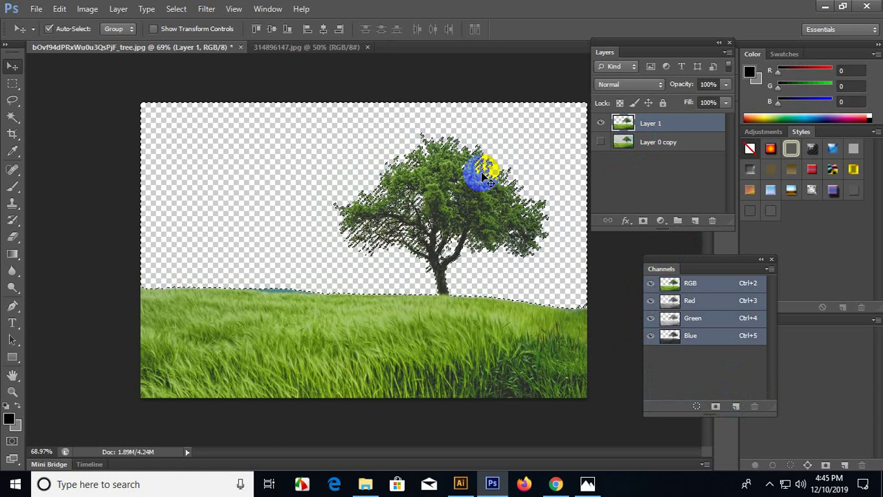
{"action": "key", "text": "ctrl+d"}
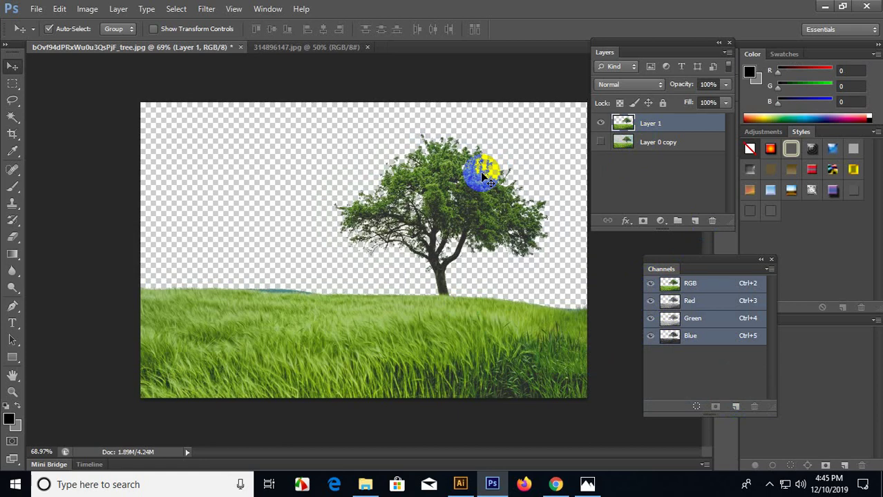
{"action": "scroll", "coordinate": [485, 175], "scroll_direction": "down", "scroll_amount": 1}
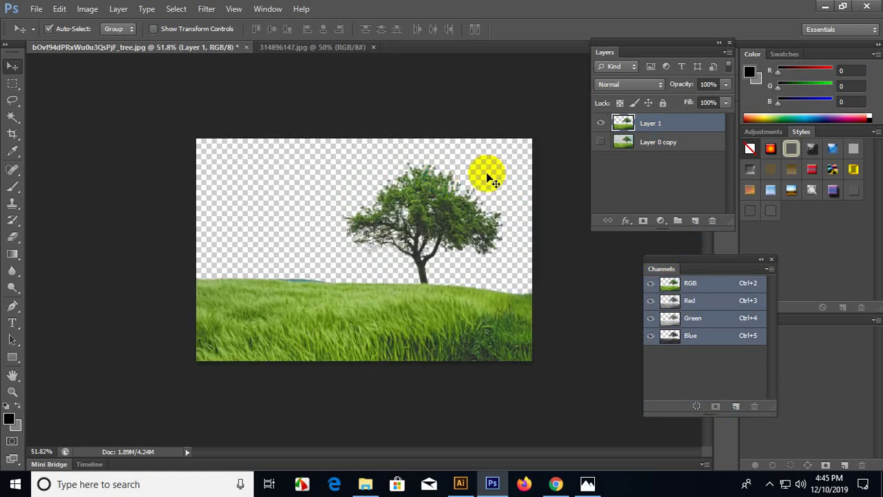
Add a new empty layer and place it directly beneath Layer 1.
{"action": "left_click", "coordinate": [702, 223]}
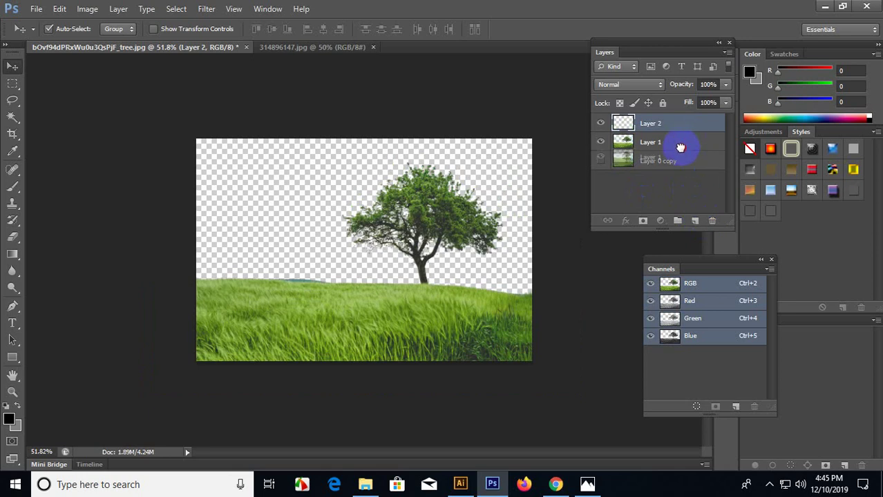
{"action": "left_click", "coordinate": [681, 139]}
{"action": "left_click_drag", "start_coordinate": [670, 127], "coordinate": [676, 145]}
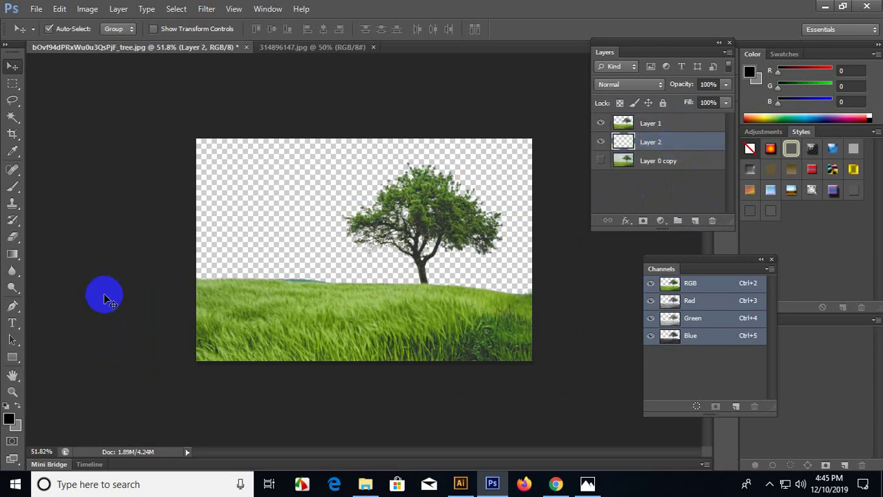
Fill the new layer with black using the Paint Bucket, and refill it with the grey background colour (RGB 128, 128, 128).
{"action": "left_click", "coordinate": [13, 254]}
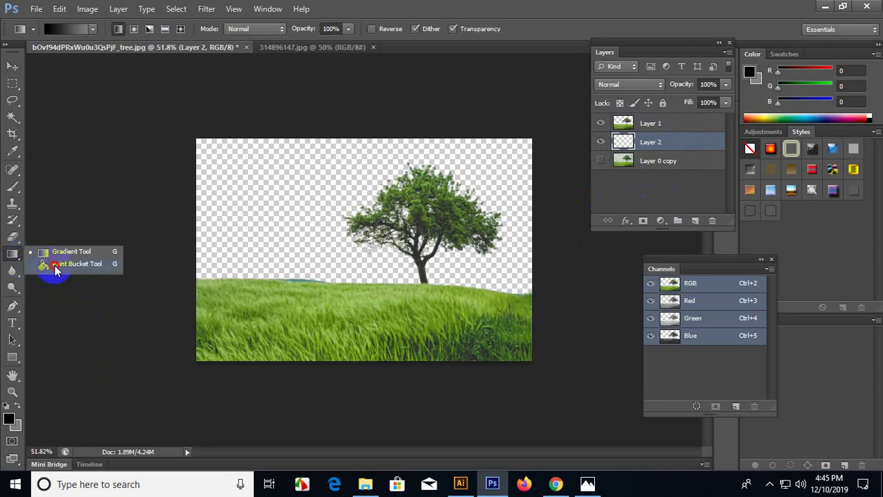
{"action": "left_click", "coordinate": [56, 267]}
{"action": "left_click", "coordinate": [237, 224]}
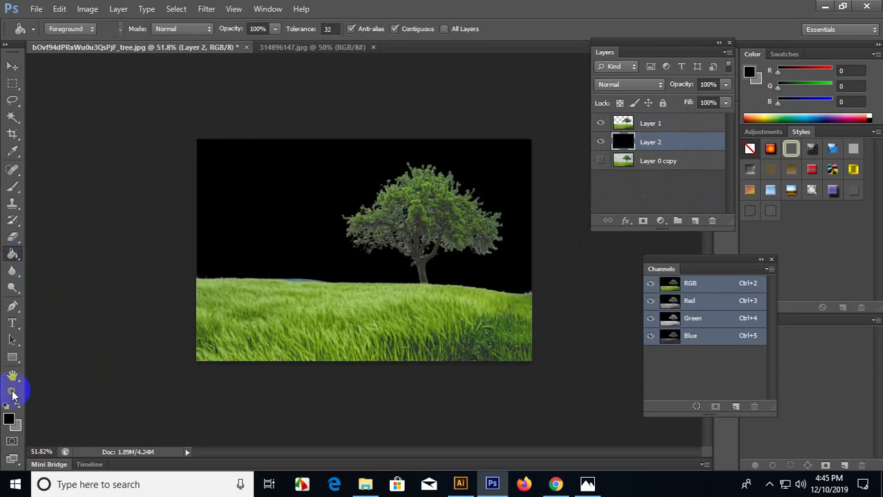
{"action": "left_click", "coordinate": [9, 413]}
{"action": "left_click", "coordinate": [268, 227]}
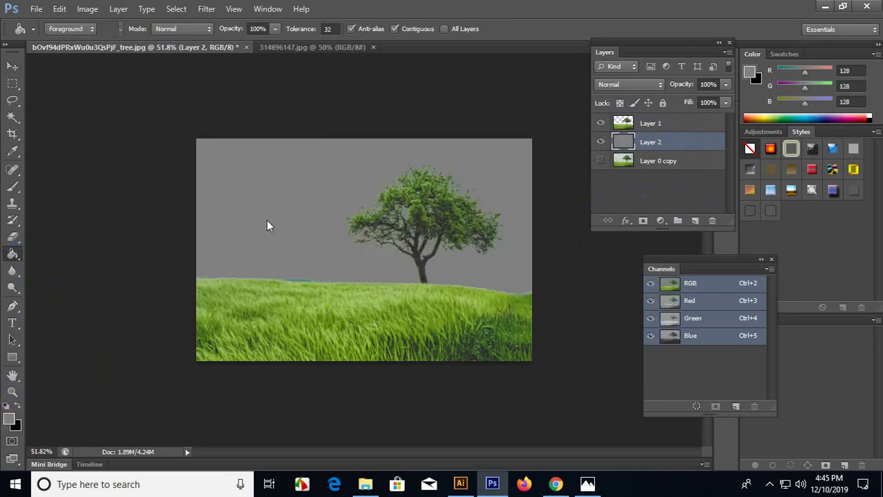
Inspect the tree's branches and the grass horizon up close against the grey backdrop for leftover sky.
{"action": "left_click", "coordinate": [12, 67]}
{"action": "scroll", "coordinate": [325, 250], "scroll_direction": "down", "scroll_amount": 2}
{"action": "scroll", "coordinate": [531, 352], "scroll_direction": "up", "scroll_amount": 2}
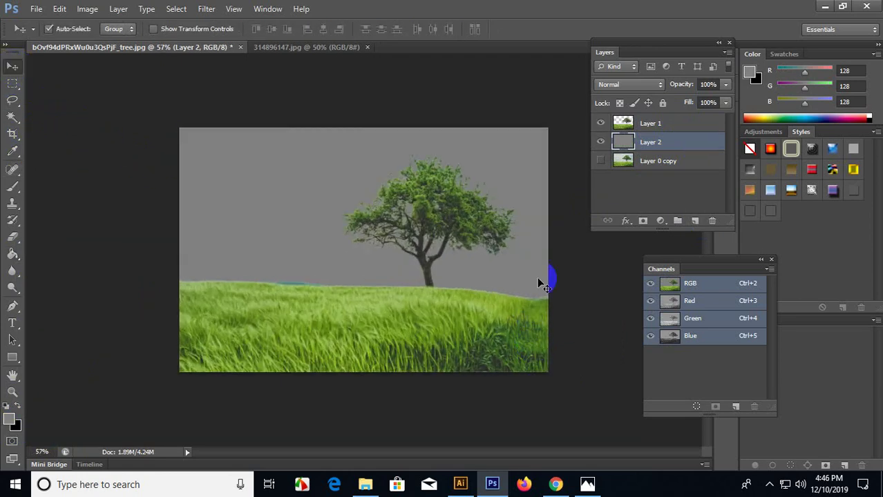
{"action": "scroll", "coordinate": [476, 210], "scroll_direction": "up", "scroll_amount": 1}
{"action": "scroll", "coordinate": [480, 213], "scroll_direction": "up", "scroll_amount": 1}
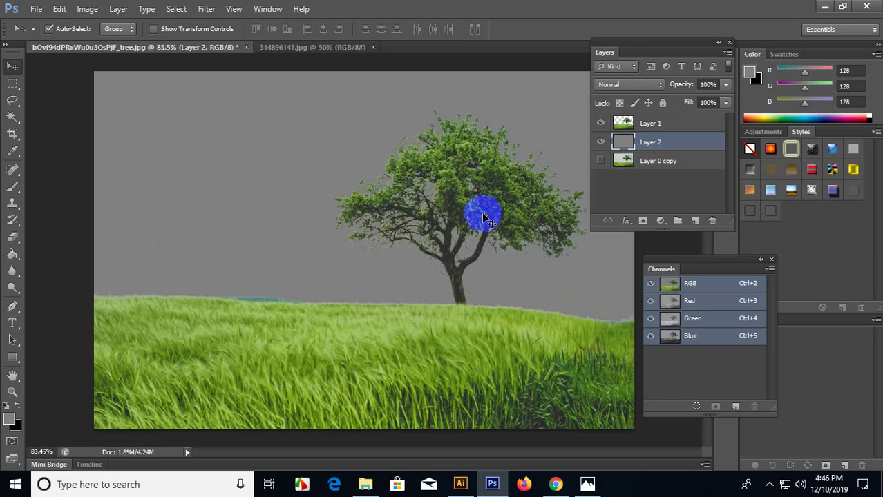
{"action": "scroll", "coordinate": [409, 252], "scroll_direction": "down", "scroll_amount": 1}
{"action": "scroll", "coordinate": [449, 220], "scroll_direction": "up", "scroll_amount": 2}
{"action": "scroll", "coordinate": [449, 220], "scroll_direction": "up", "scroll_amount": 1}
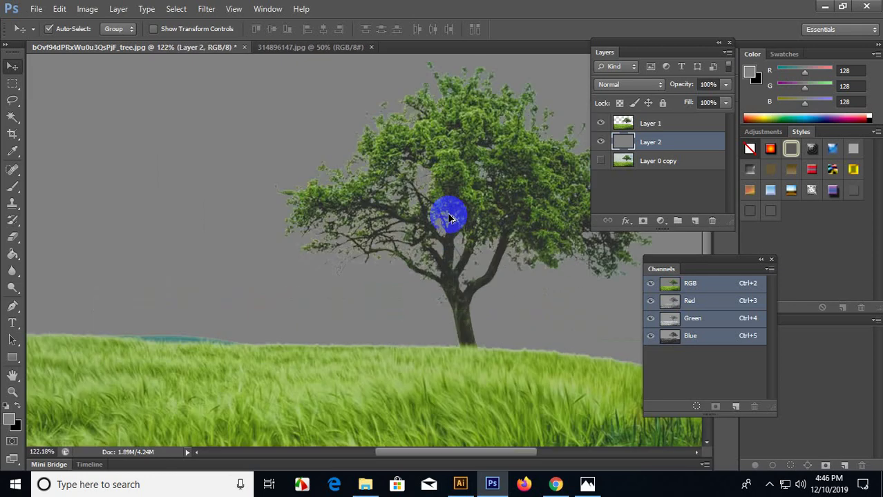
{"action": "scroll", "coordinate": [449, 220], "scroll_direction": "down", "scroll_amount": 5}
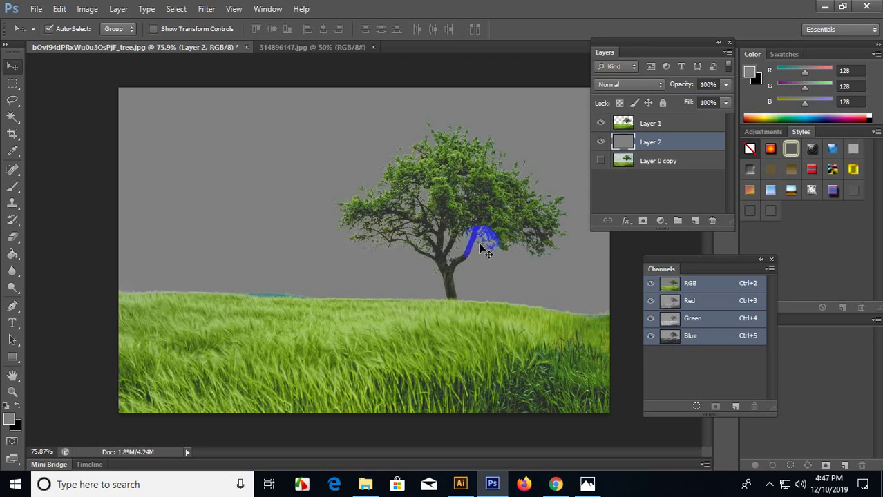
Make Layer 1 the active layer by picking the tree in the image with the Move tool.
{"action": "left_click", "coordinate": [635, 122], "text": "ctrl"}
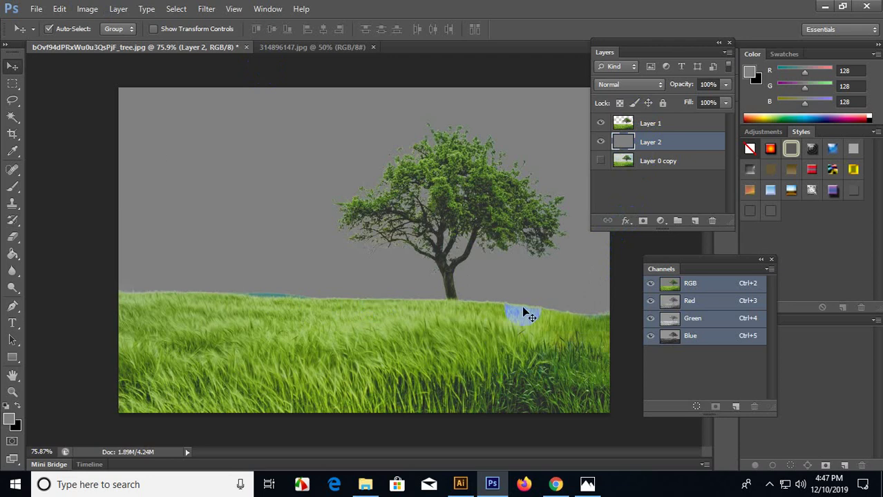
{"action": "left_click", "coordinate": [478, 216]}
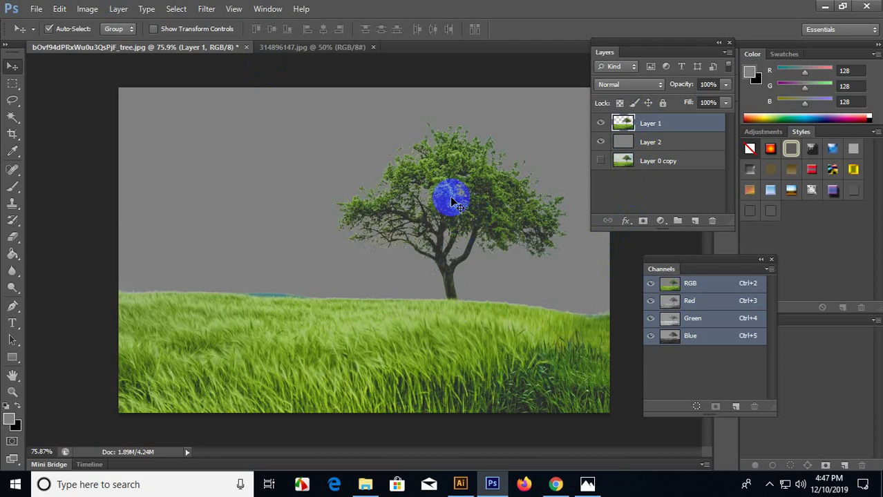
{"action": "scroll", "coordinate": [449, 203], "scroll_direction": "down", "scroll_amount": 1}
{"action": "scroll", "coordinate": [449, 203], "scroll_direction": "down", "scroll_amount": 1}
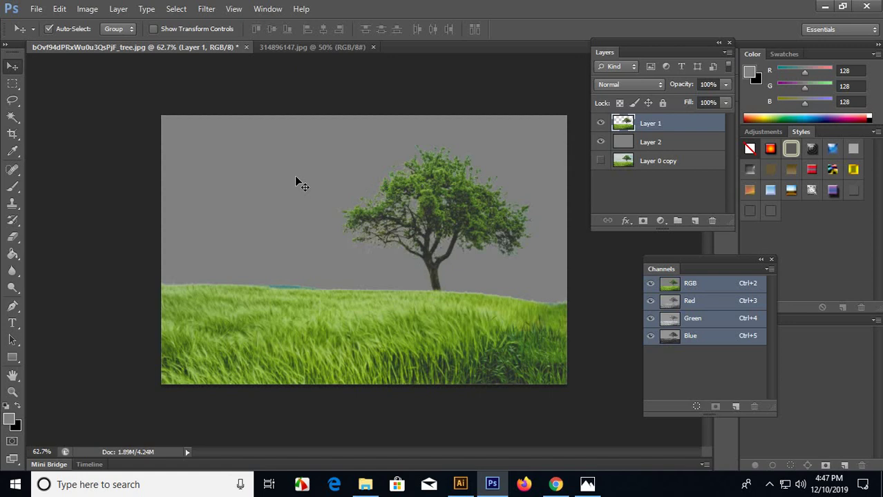
{"action": "left_click", "coordinate": [435, 197]}
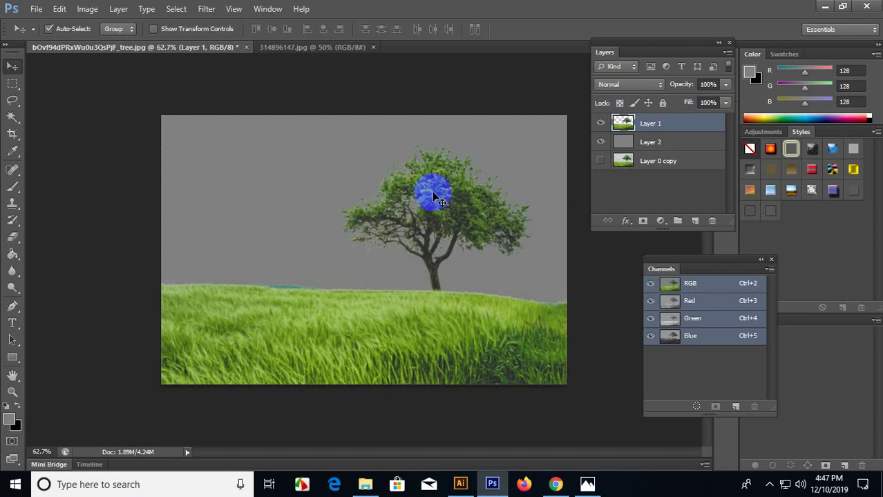
Dock the floating Layers panel into the empty column beside the image.
{"action": "left_click_drag", "start_coordinate": [672, 55], "coordinate": [691, 76]}
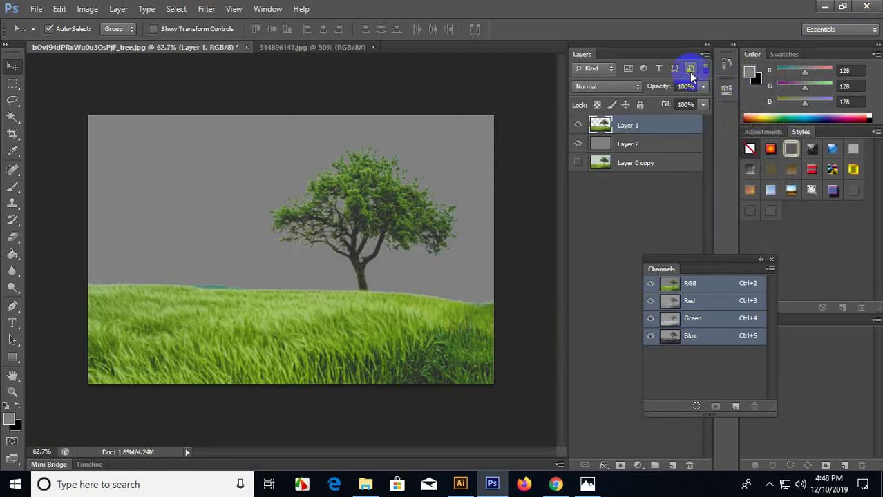
{"action": "left_click_drag", "start_coordinate": [373, 162], "coordinate": [299, 206]}
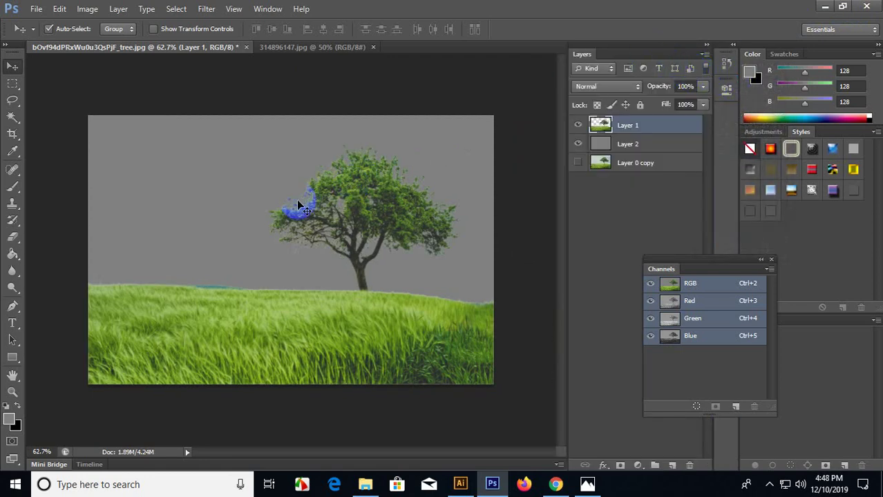
View the portrait with loose hair in 314896147.jpg, and return to the tree document.
{"action": "left_click", "coordinate": [306, 47]}
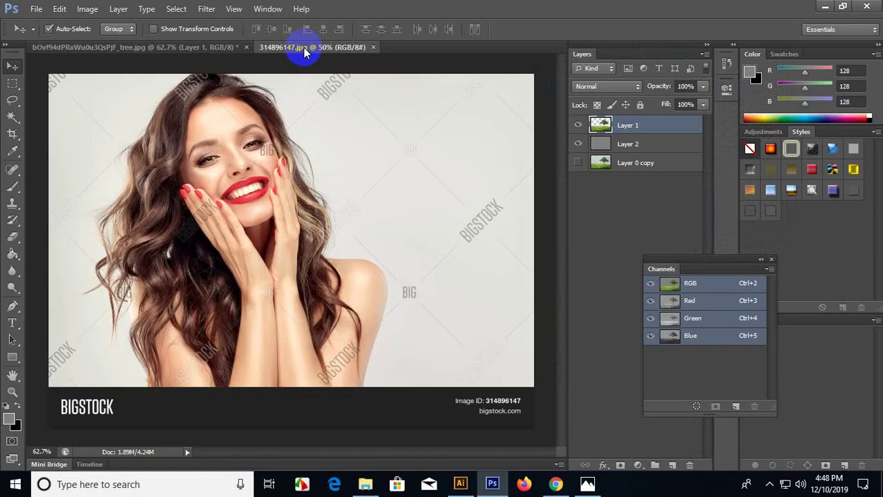
{"action": "left_click_drag", "start_coordinate": [208, 233], "coordinate": [733, 465]}
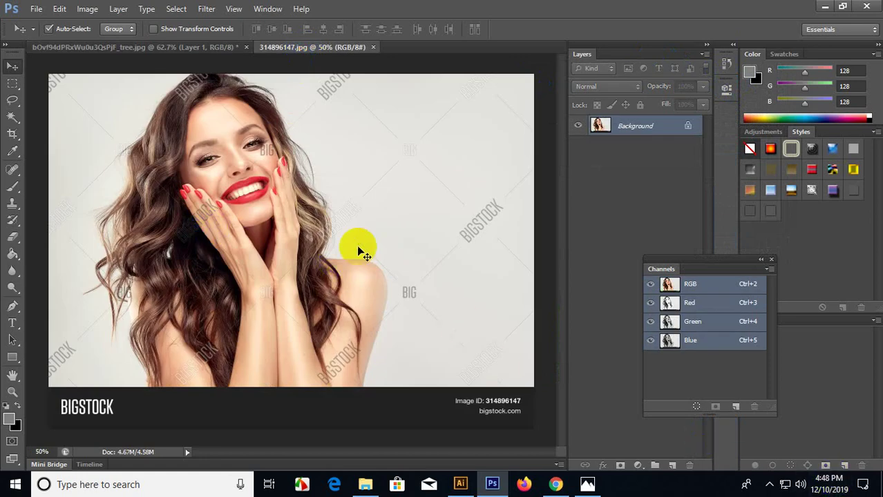
{"action": "left_click", "coordinate": [285, 225]}
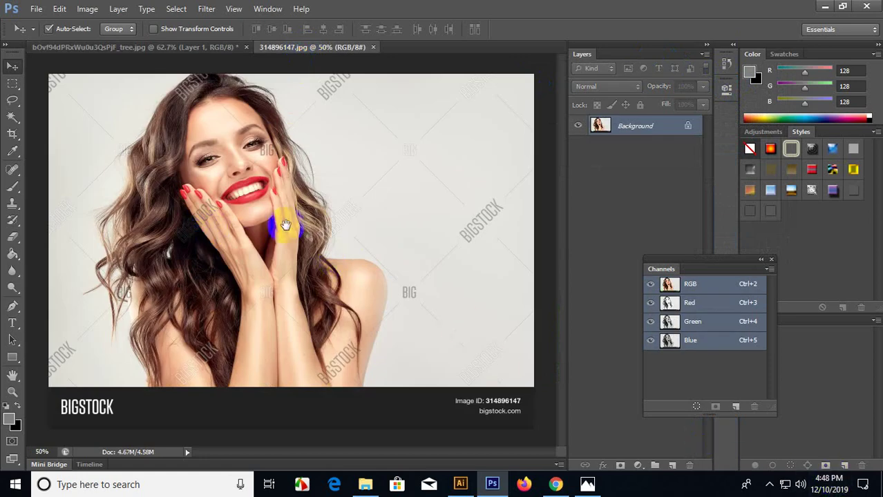
{"action": "left_click", "coordinate": [204, 46]}
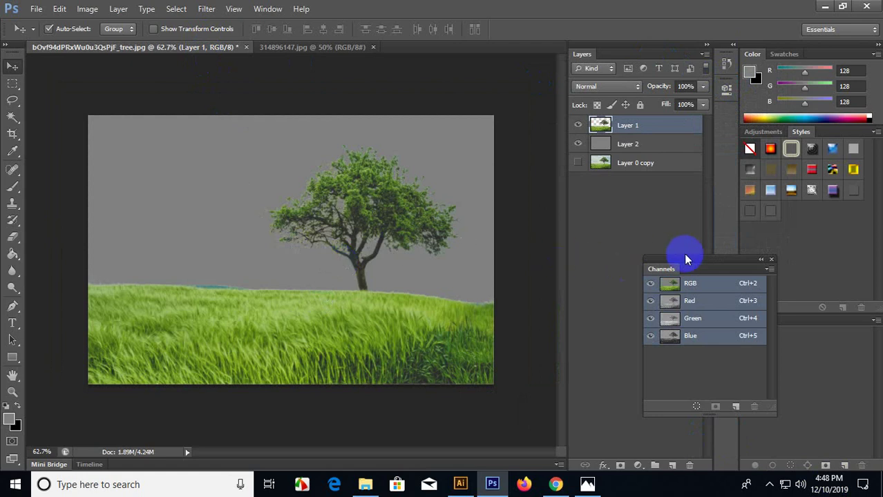
Move the floating Channels panel to the empty area beneath the layer list.
{"action": "left_click_drag", "start_coordinate": [712, 259], "coordinate": [637, 211]}
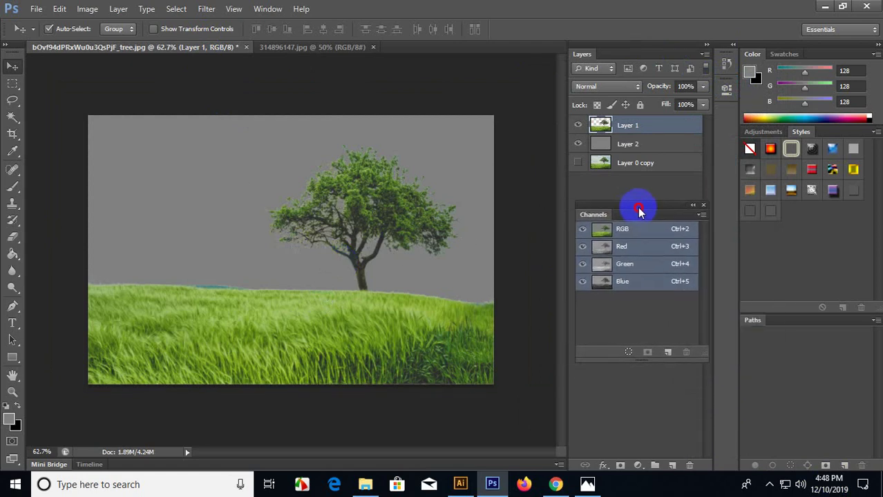